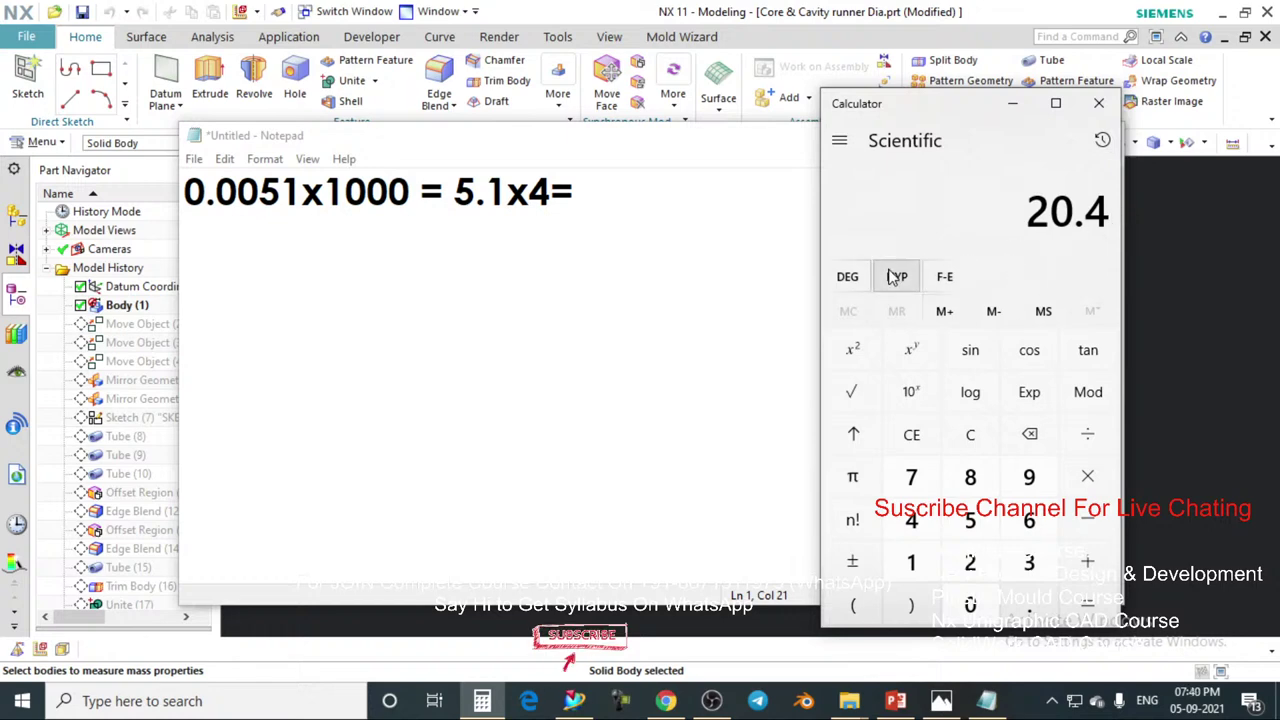
Close the calculator and complete the calculation line in the Notepad note with "20.4g (part weight)".
left_click(1098, 103)
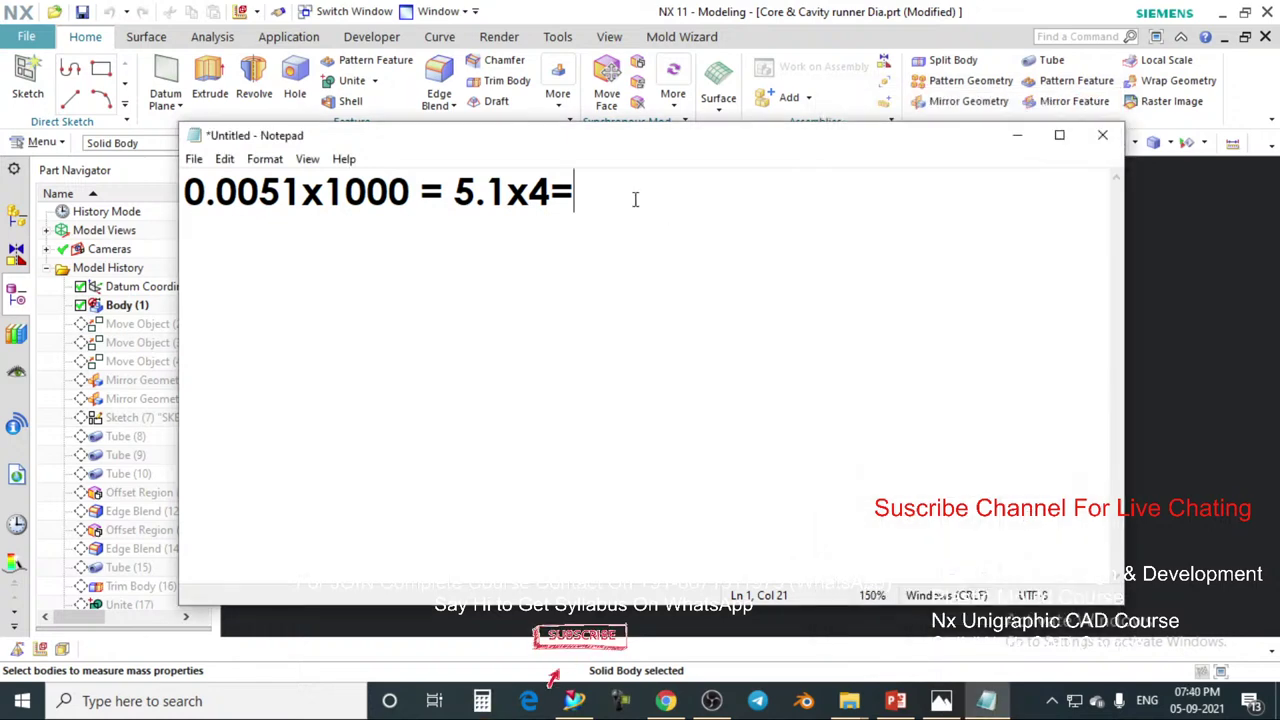
type("20.4")
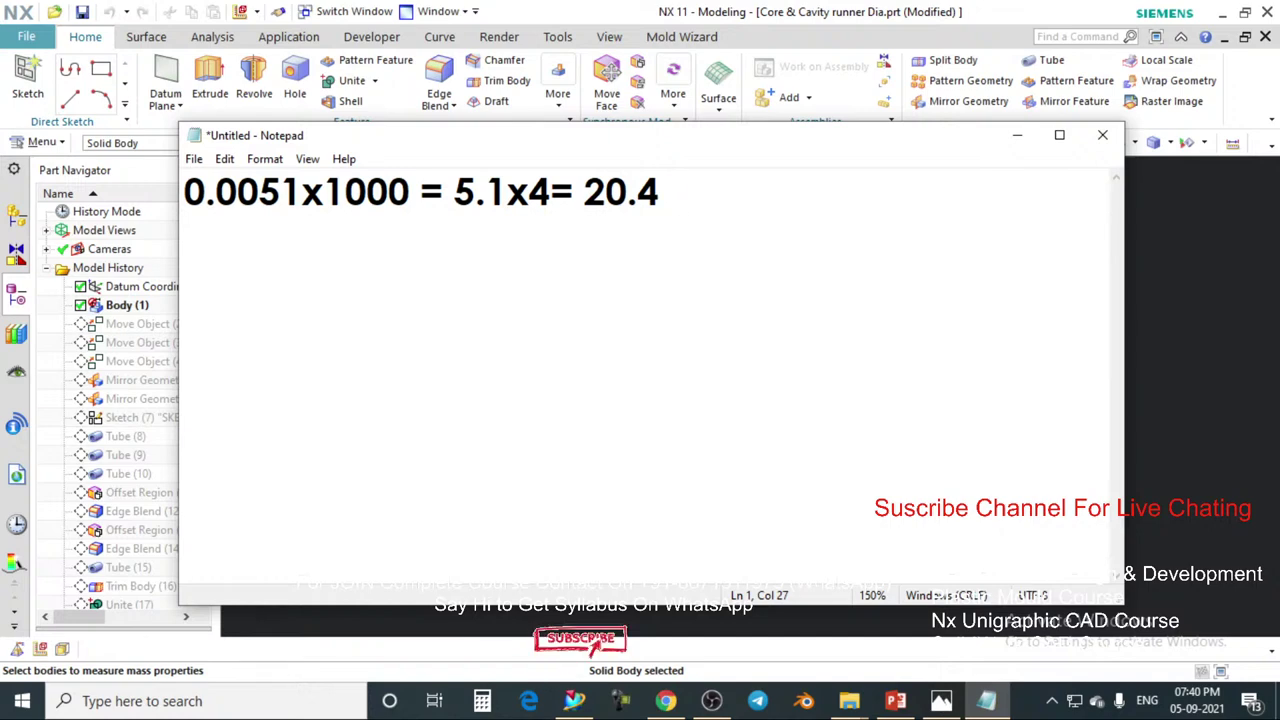
type("(par")
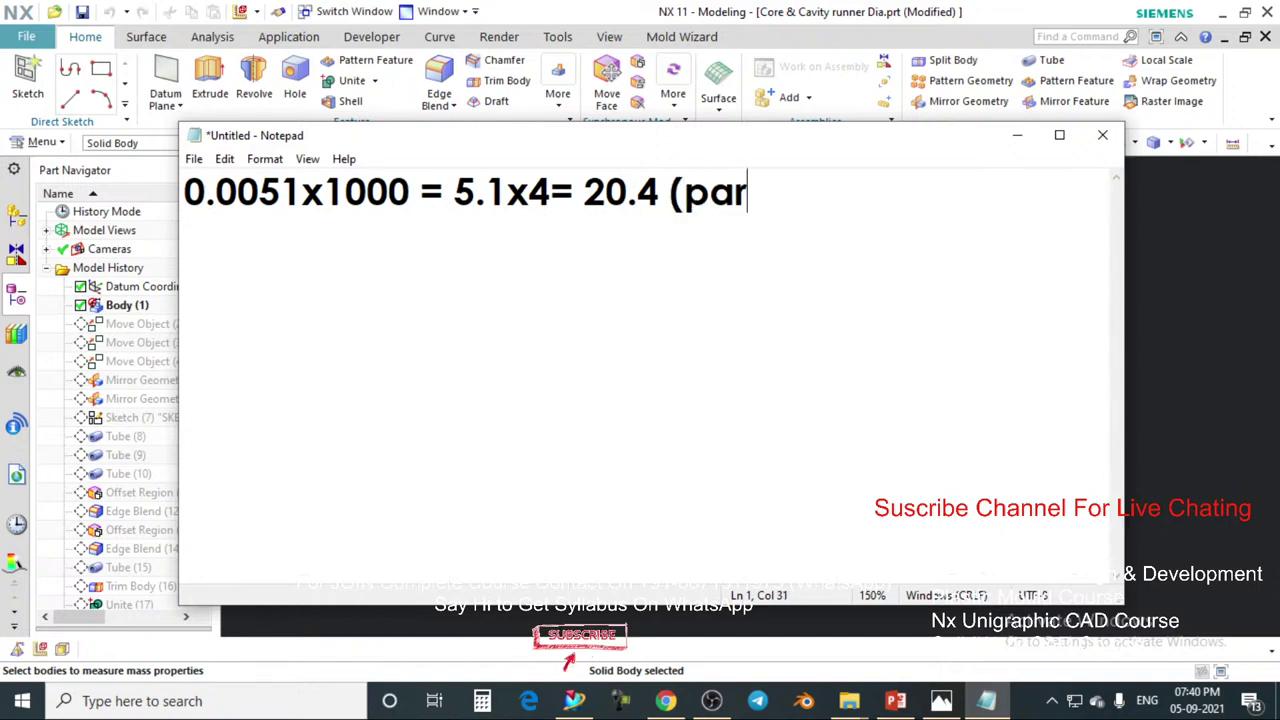
type("t weght")
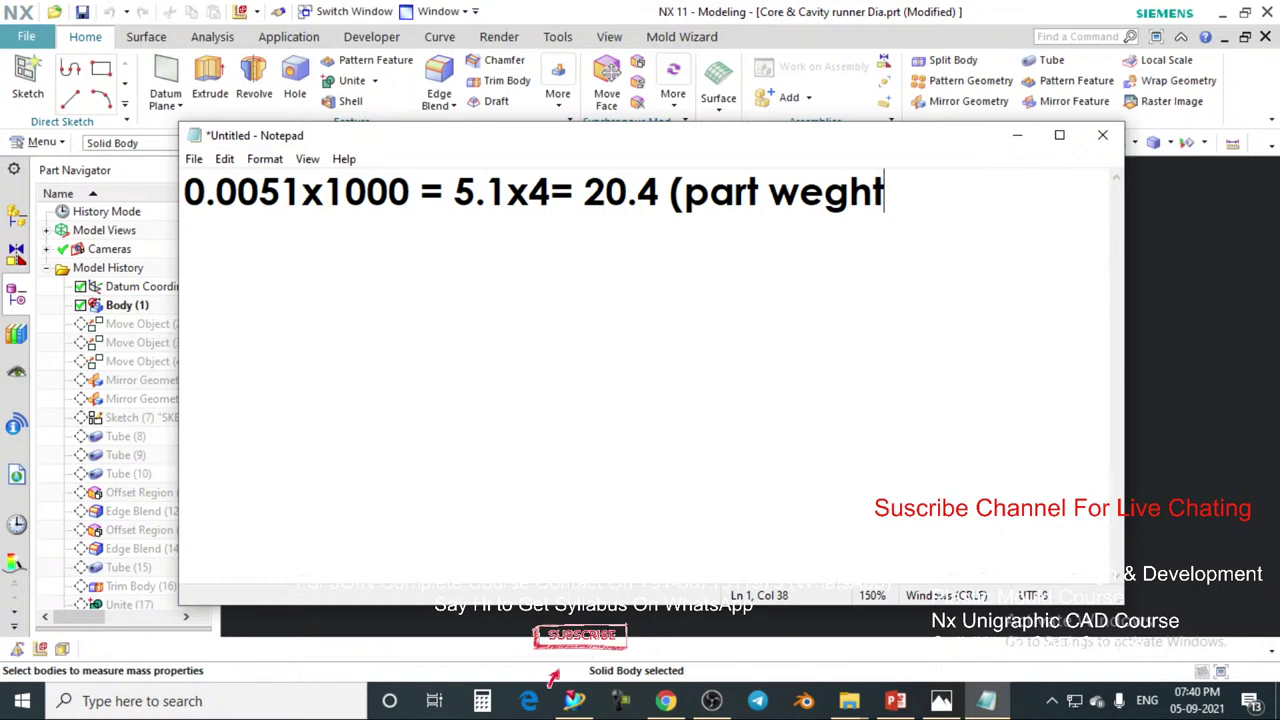
left_click(824, 191)
type("i")
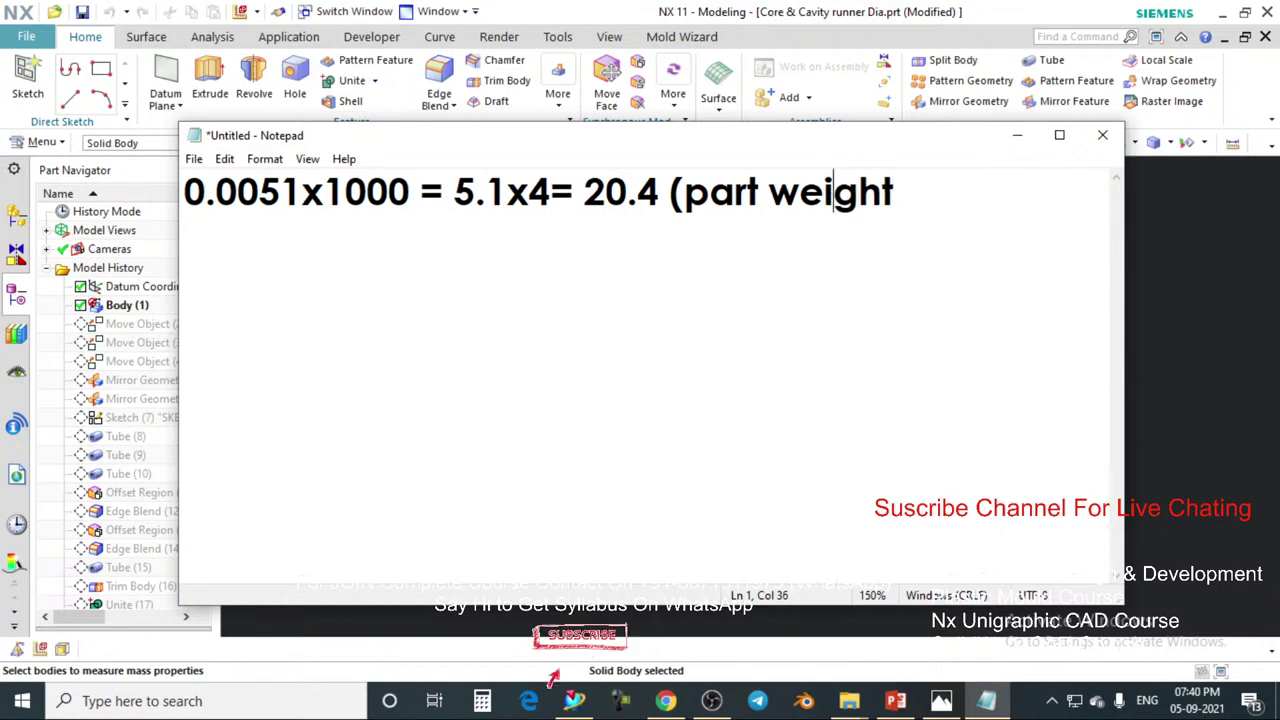
key("End")
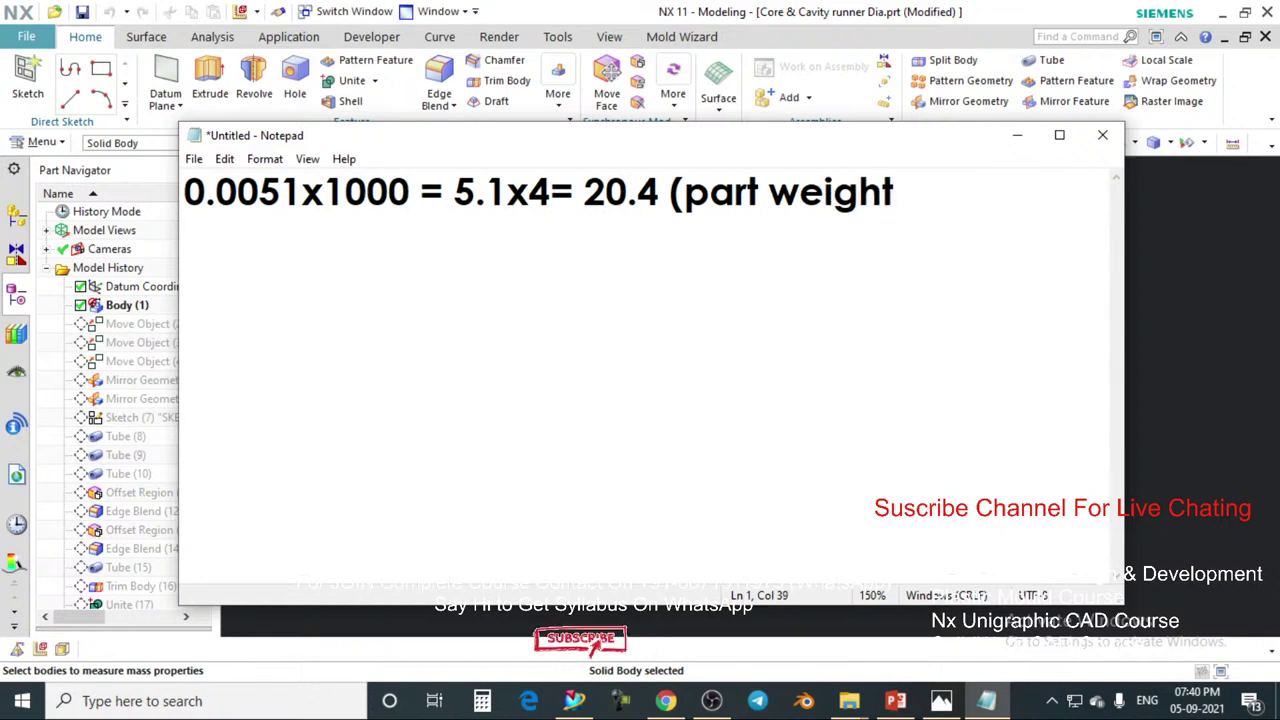
type(")")
type("g")
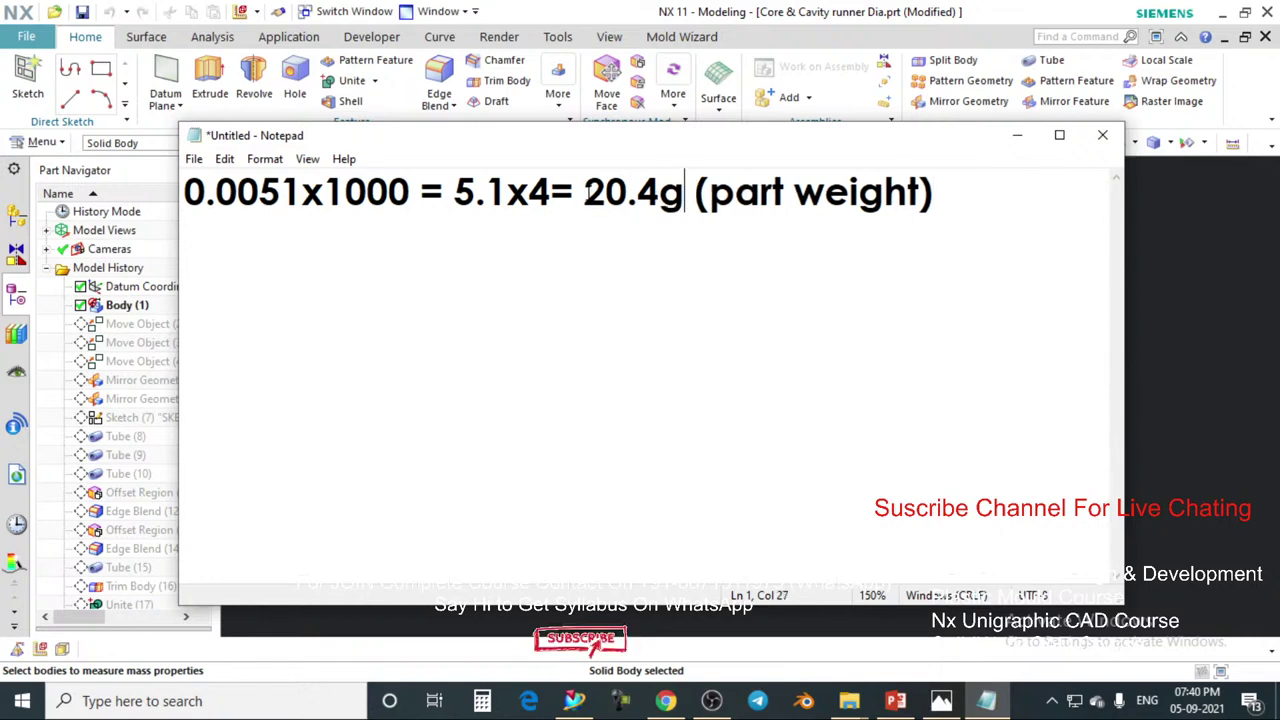
left_click_drag(584, 192, 686, 192)
left_click(647, 270)
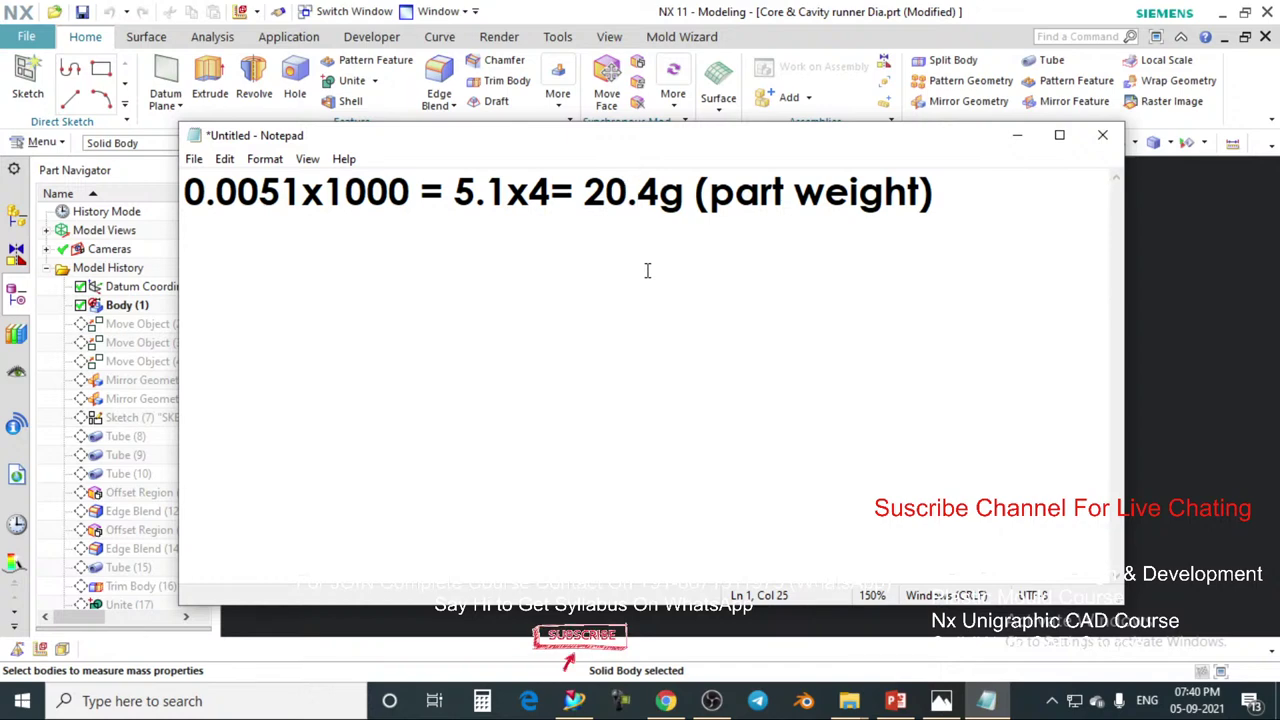
left_click(967, 207)
Minimize the note and exit the body measurement in NX.
left_click(1017, 135)
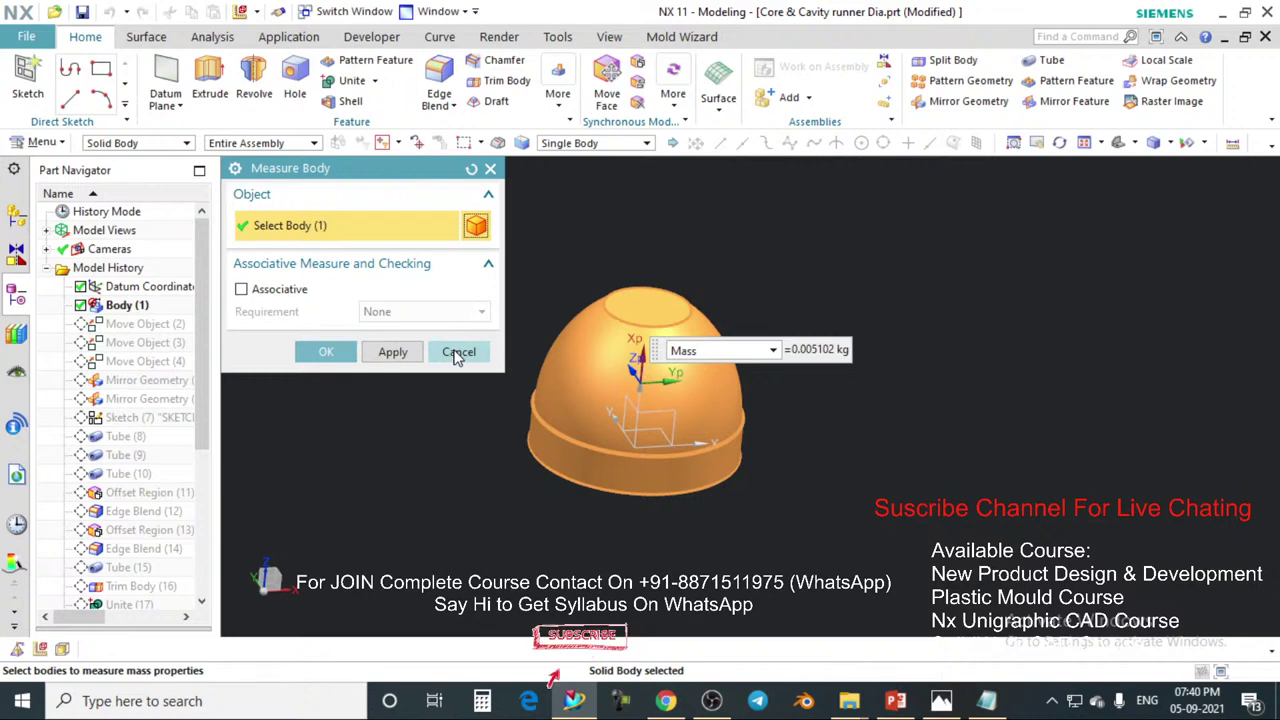
left_click(458, 352)
middle_click_drag(646, 343, 836, 346)
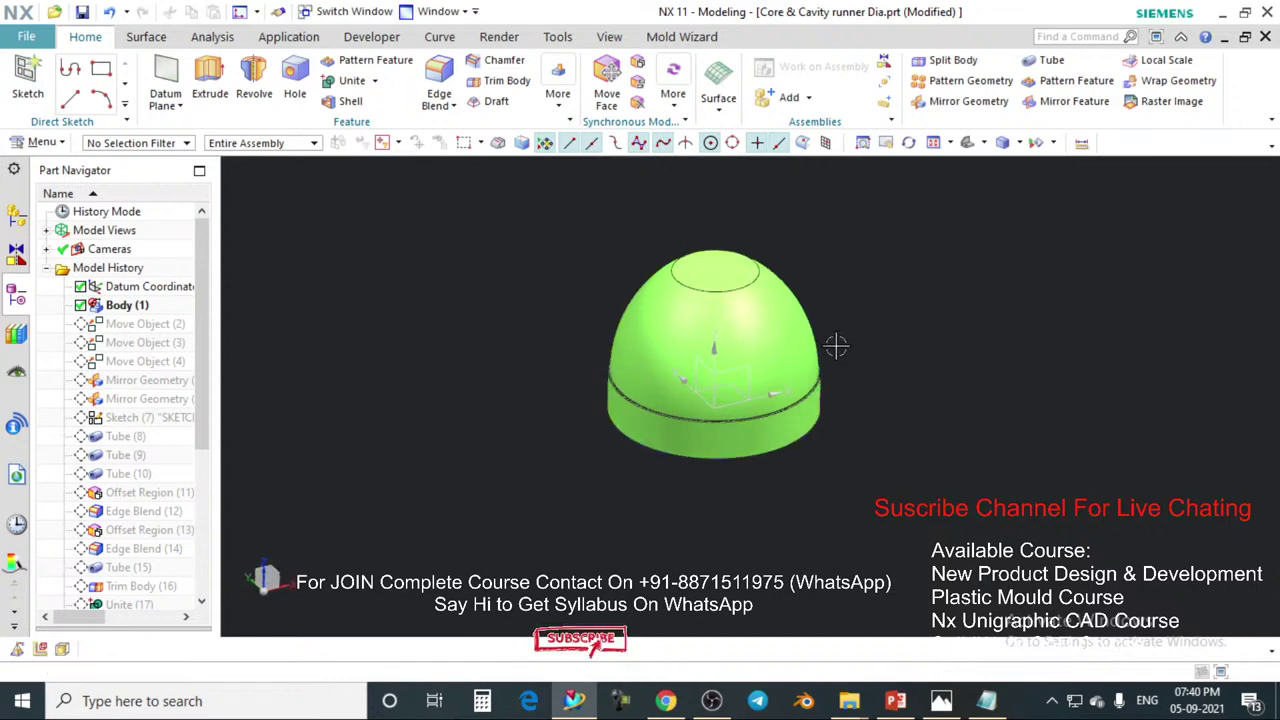
scroll(840, 350, "down", 2)
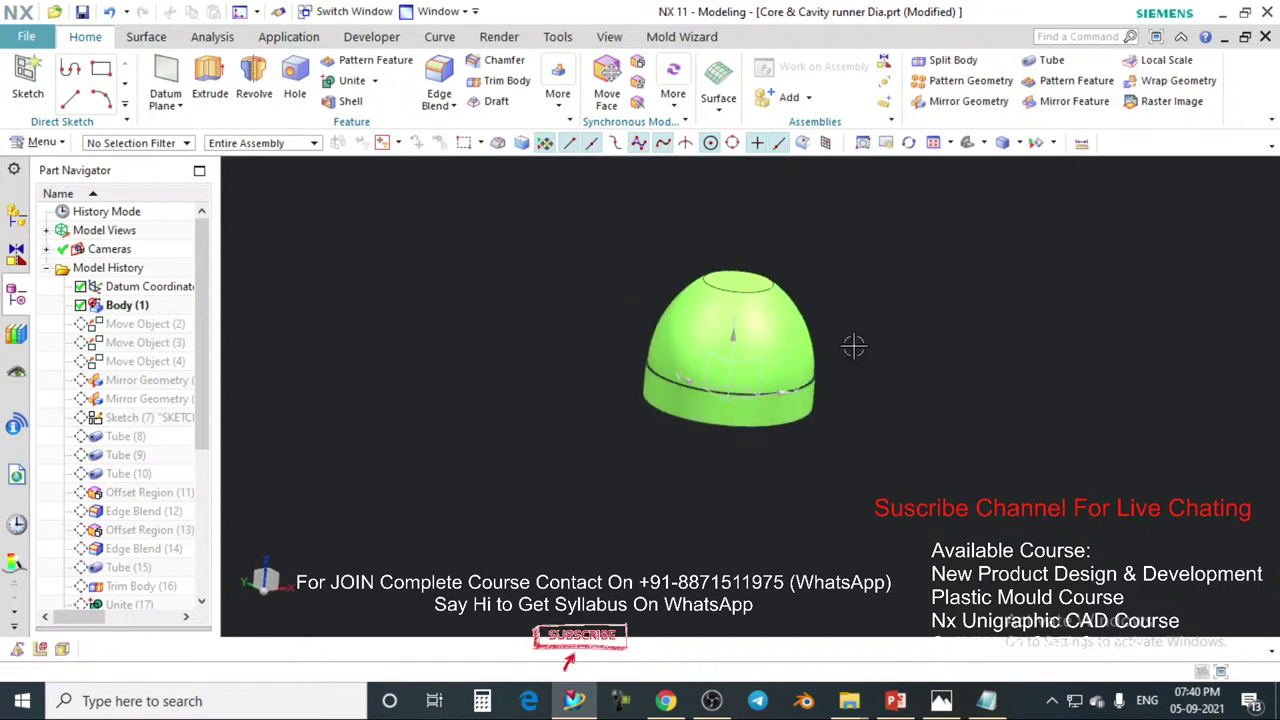
middle_click_drag(656, 452, 836, 410)
left_click(667, 397)
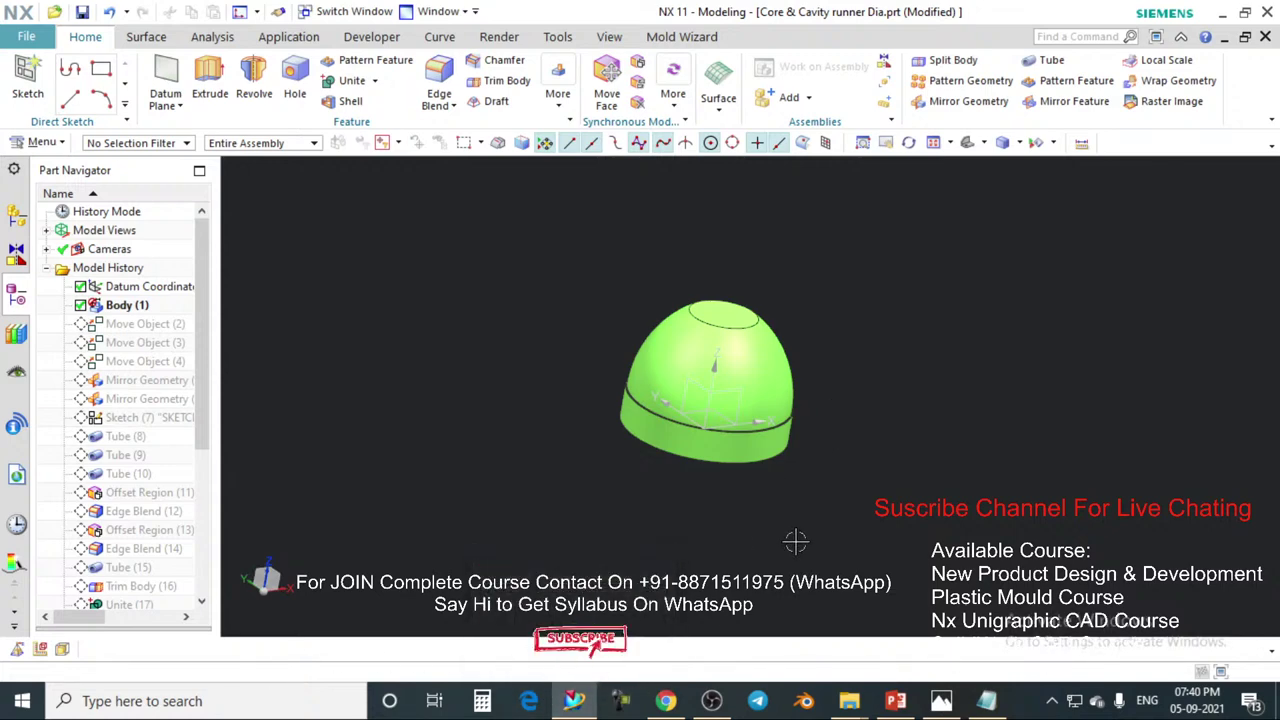
middle_click_drag(731, 440, 726, 411)
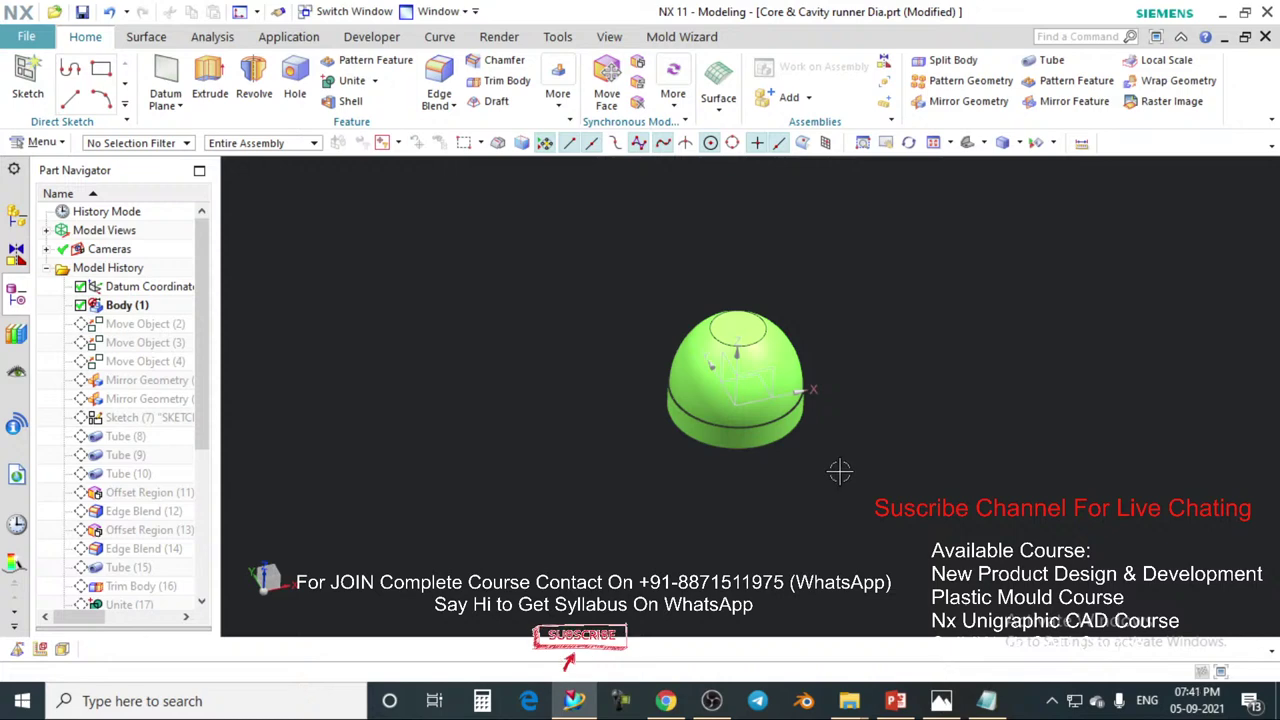
Switch to Chrome and search Google for "solid density of MS".
left_click(665, 701)
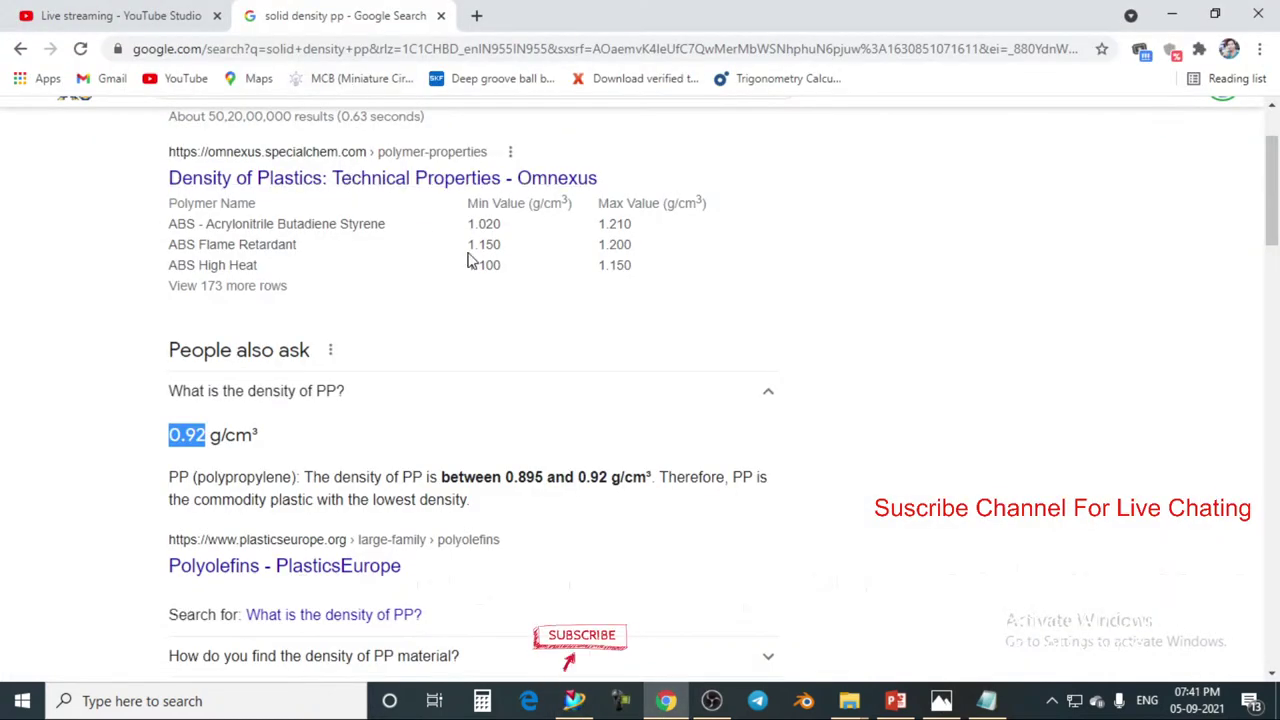
scroll(470, 260, "up", 1)
left_click(310, 149)
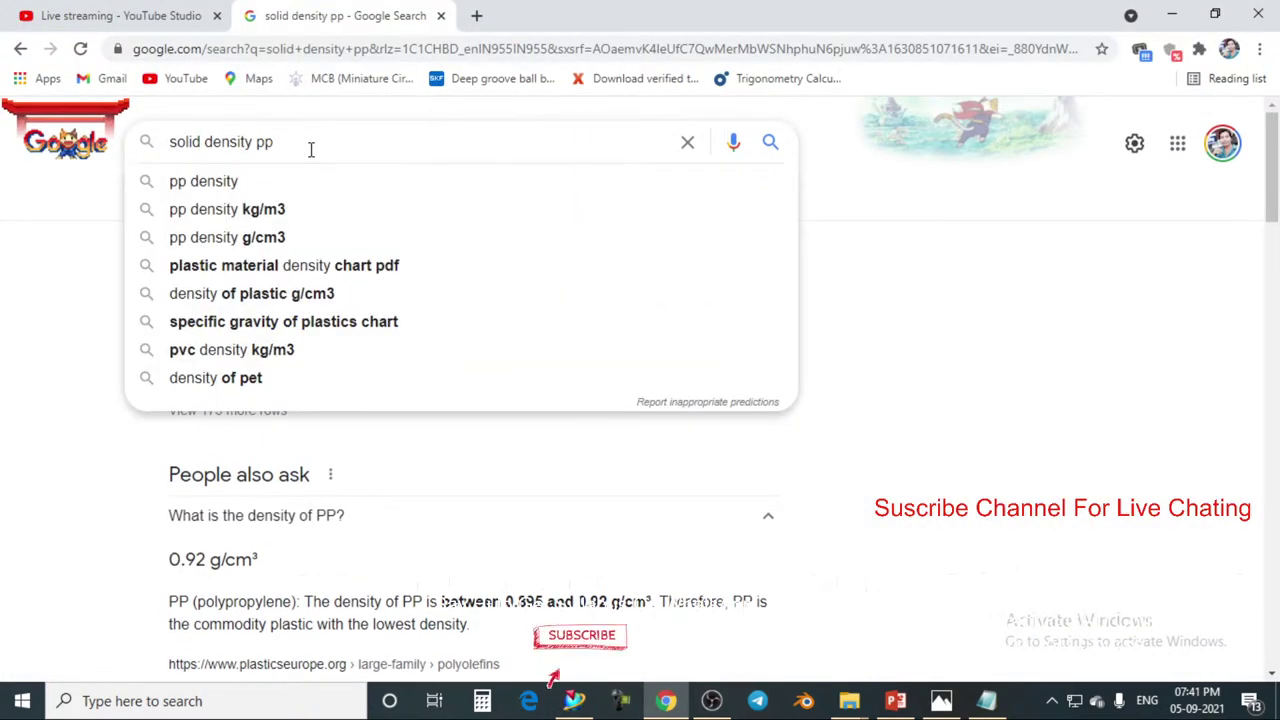
key("BackSpace")
key("BackSpace")
type("of ")
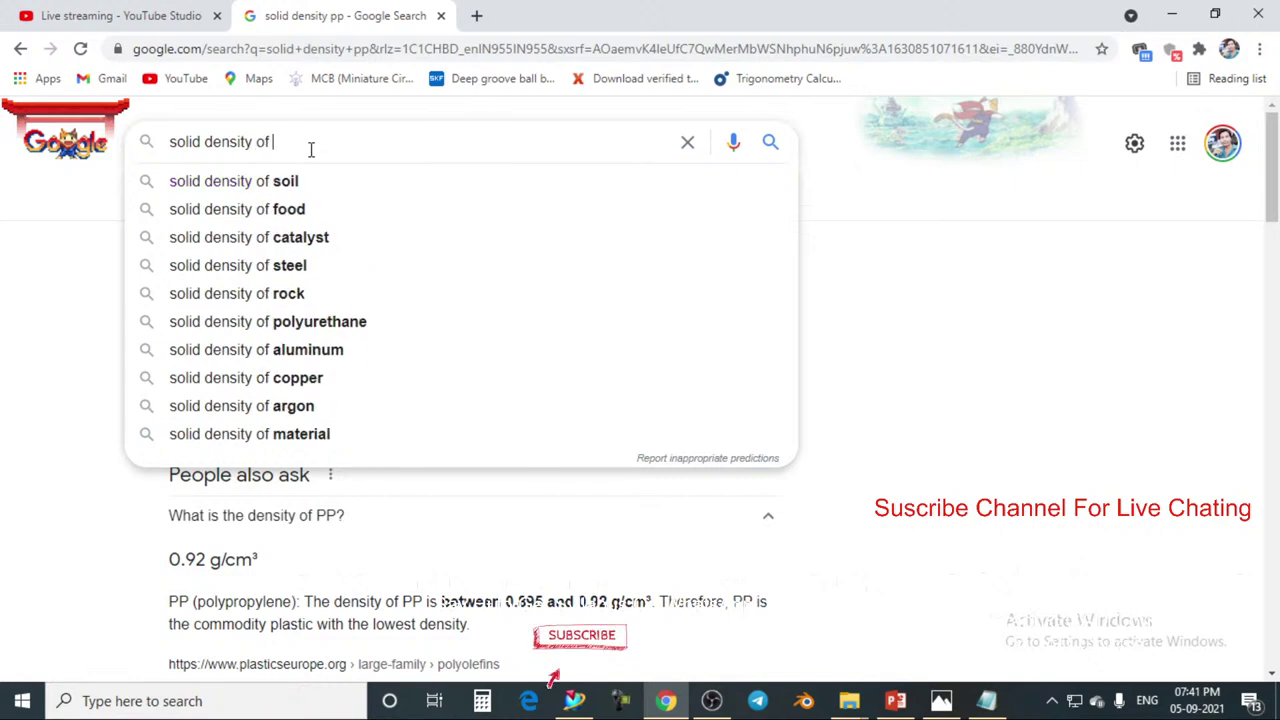
type("MS")
key("Return")
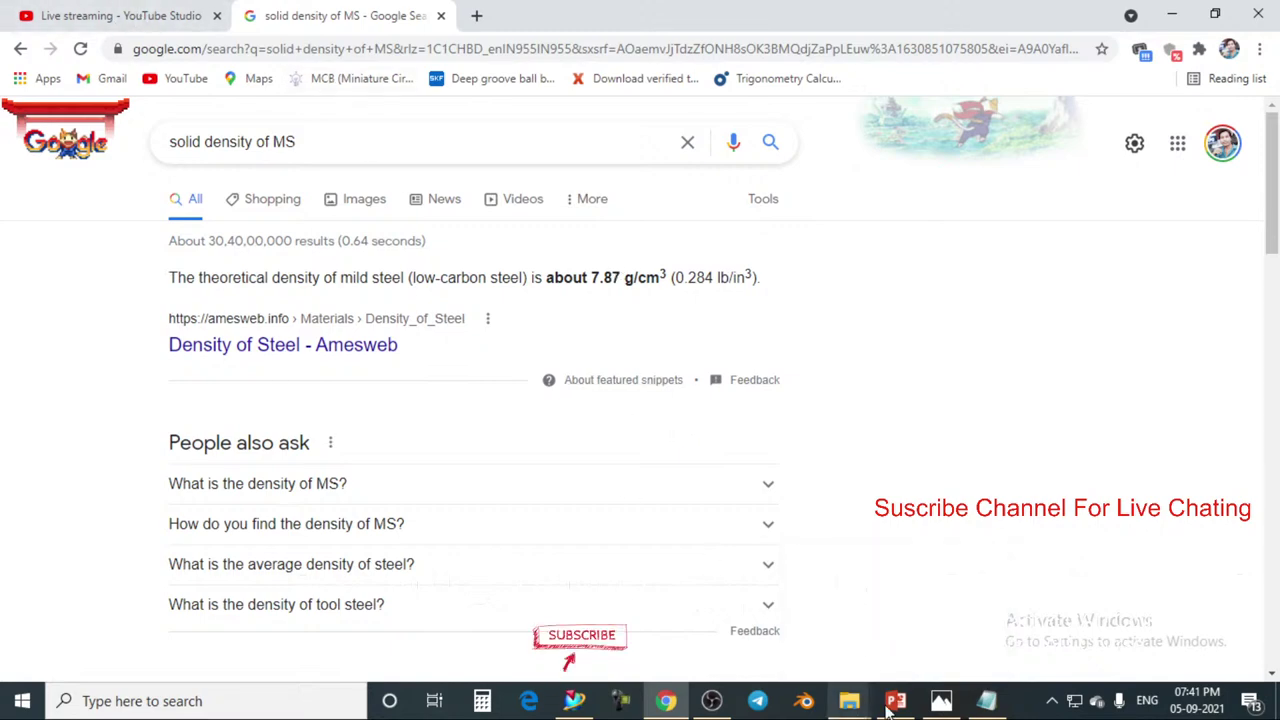
Return to NX and assign the dome body a solid density of 7.85 in Grams - Centimeters.
left_click(585, 705)
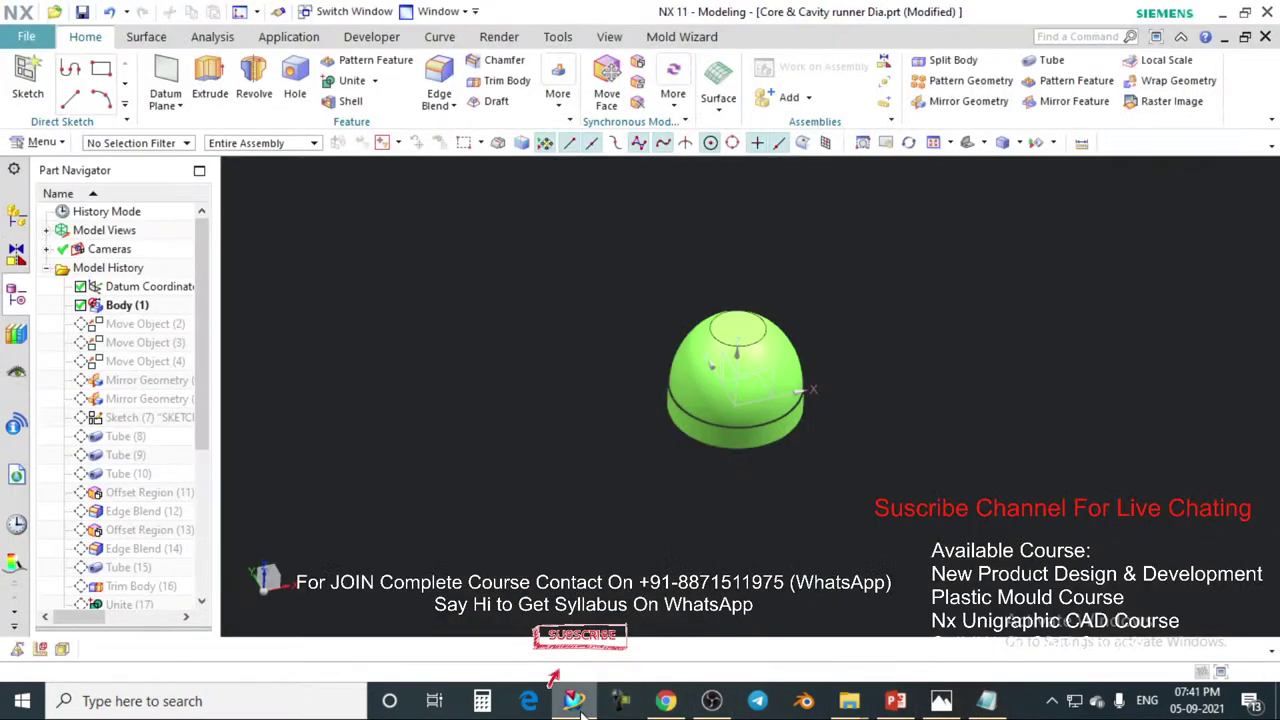
left_click(17, 649)
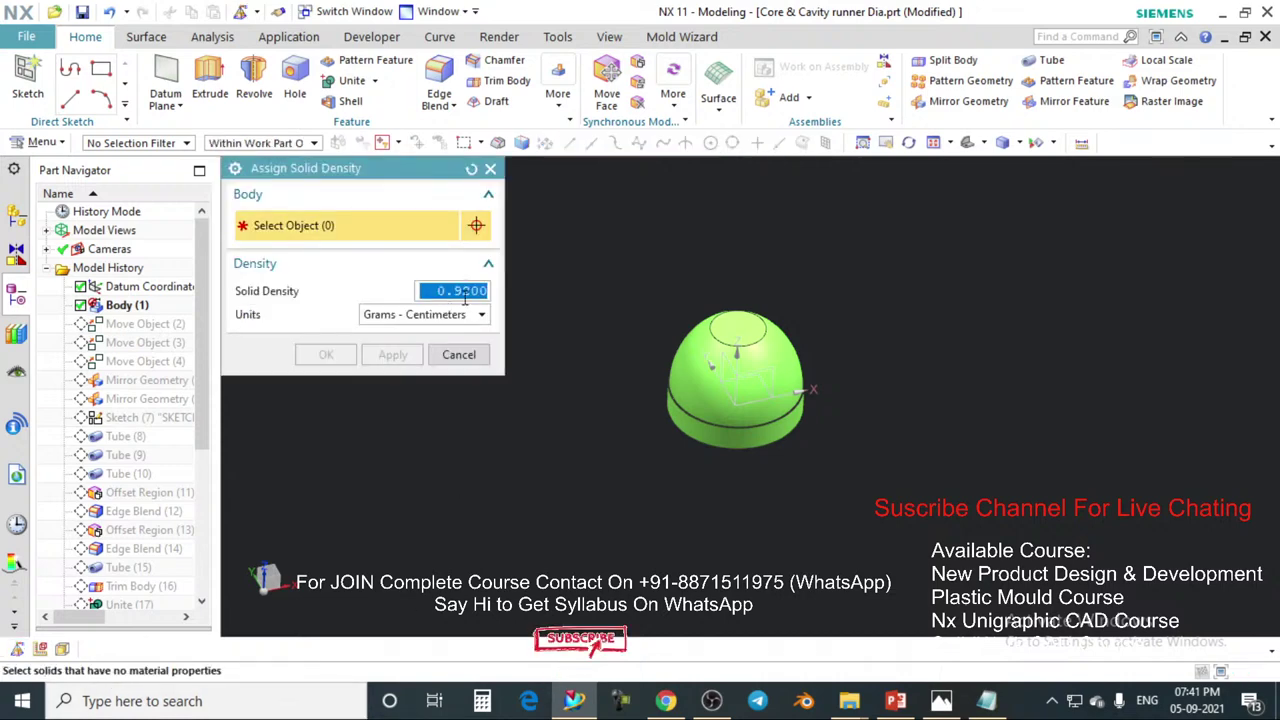
type("7.85")
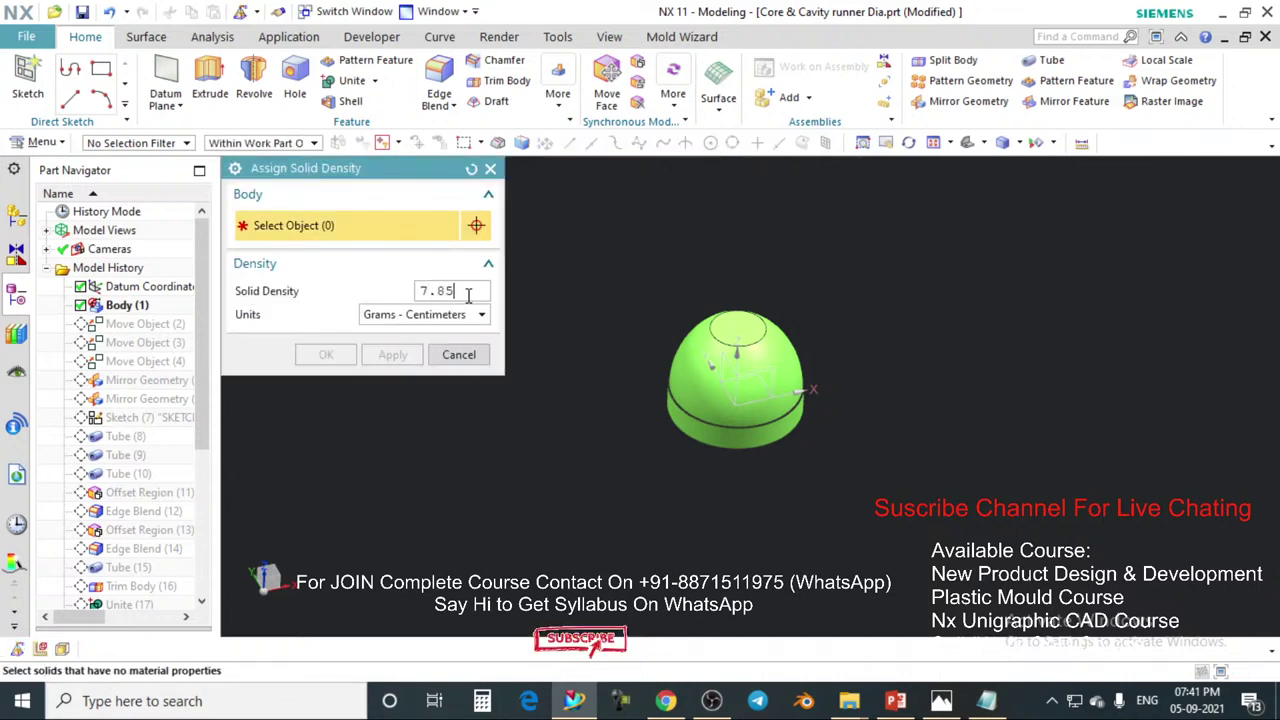
left_click(730, 325)
left_click(320, 354)
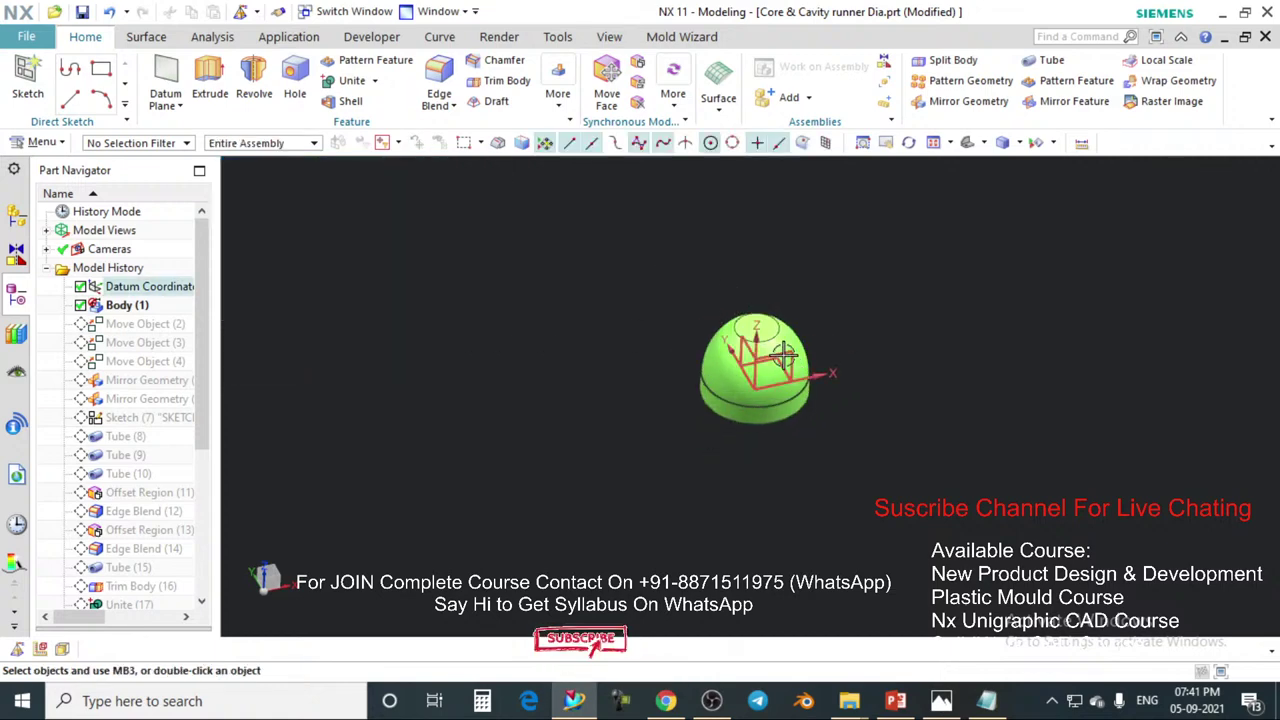
Measure the dome body and set the measurement to show its mass.
middle_click_drag(760, 380, 826, 362)
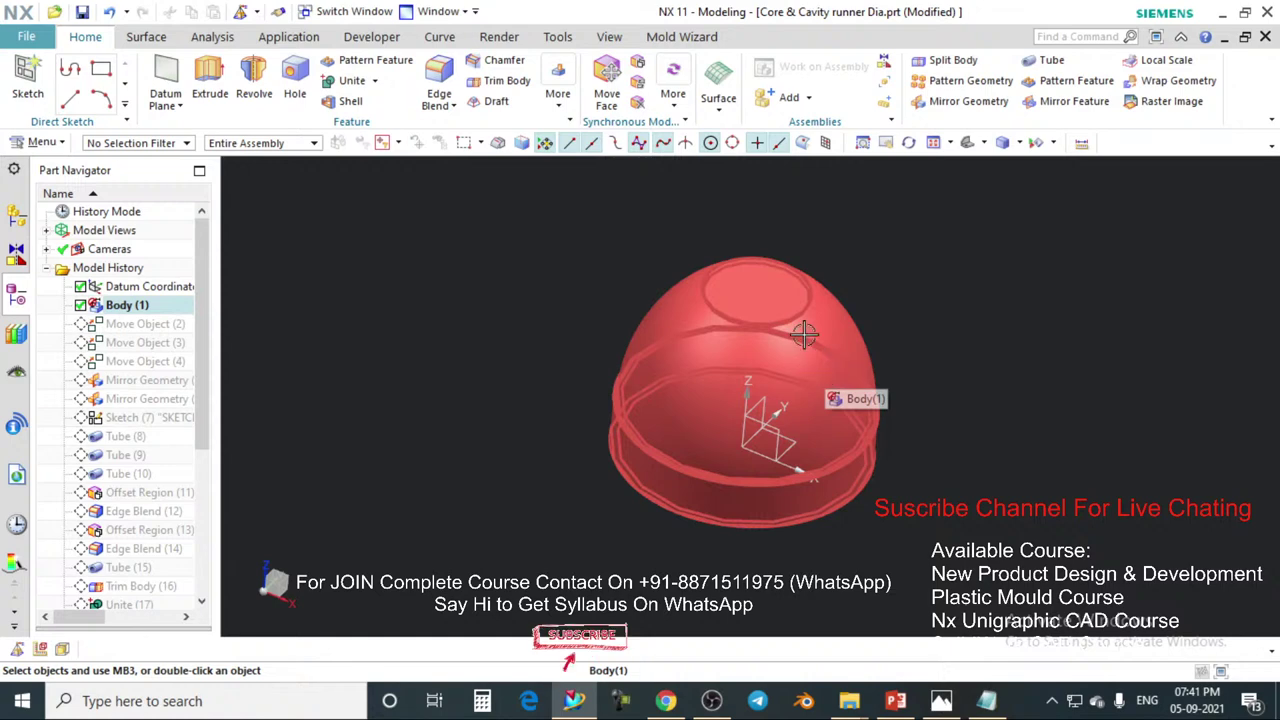
middle_click_drag(933, 456, 996, 440)
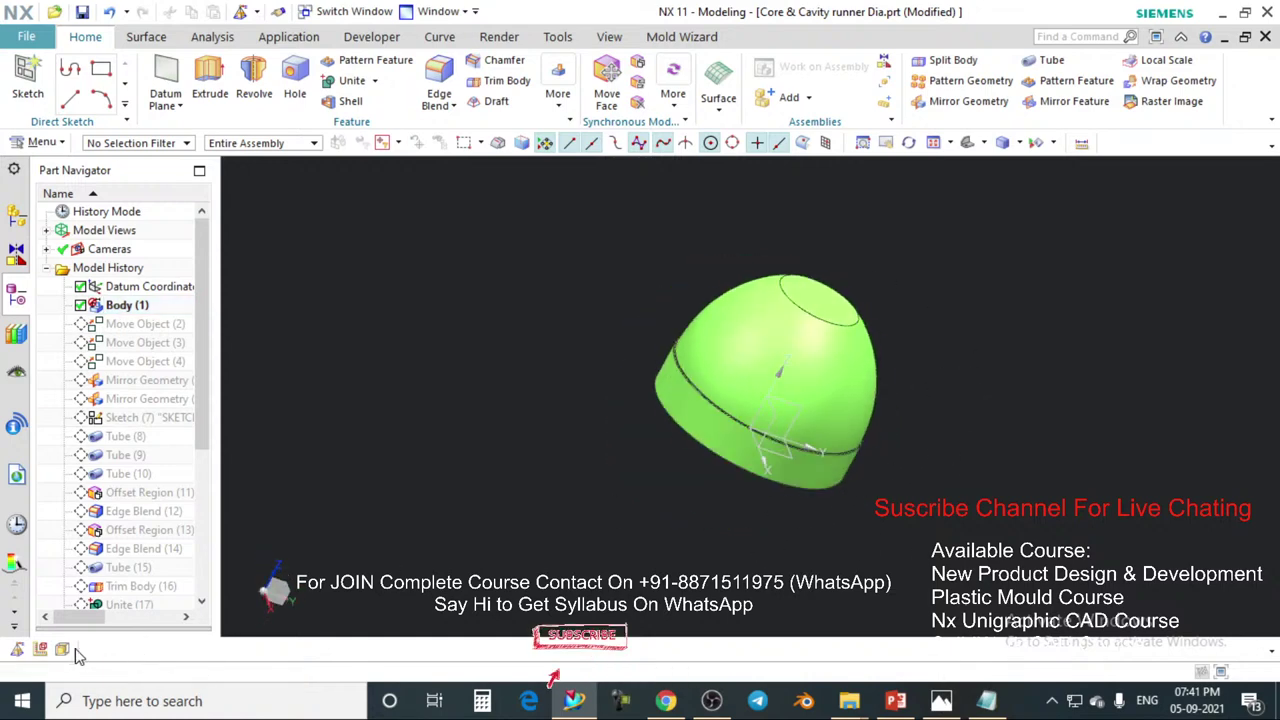
left_click(42, 649)
left_click(771, 345)
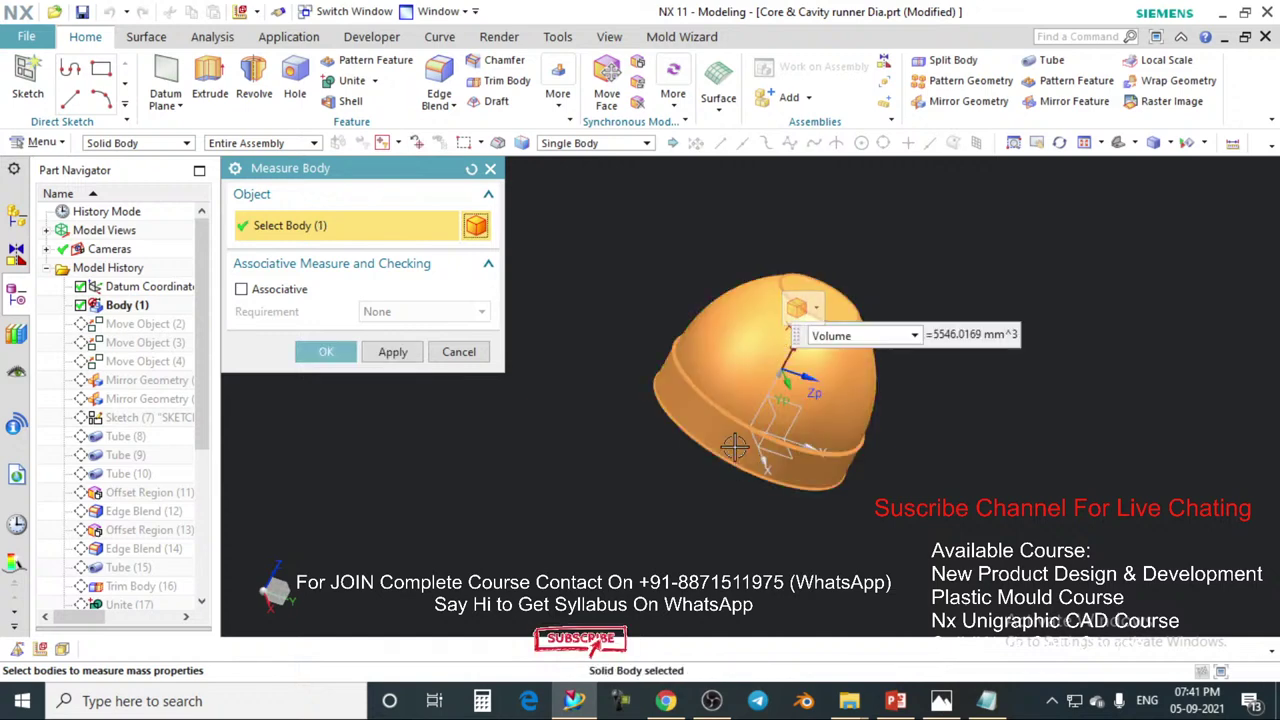
left_click(845, 340)
left_click(823, 386)
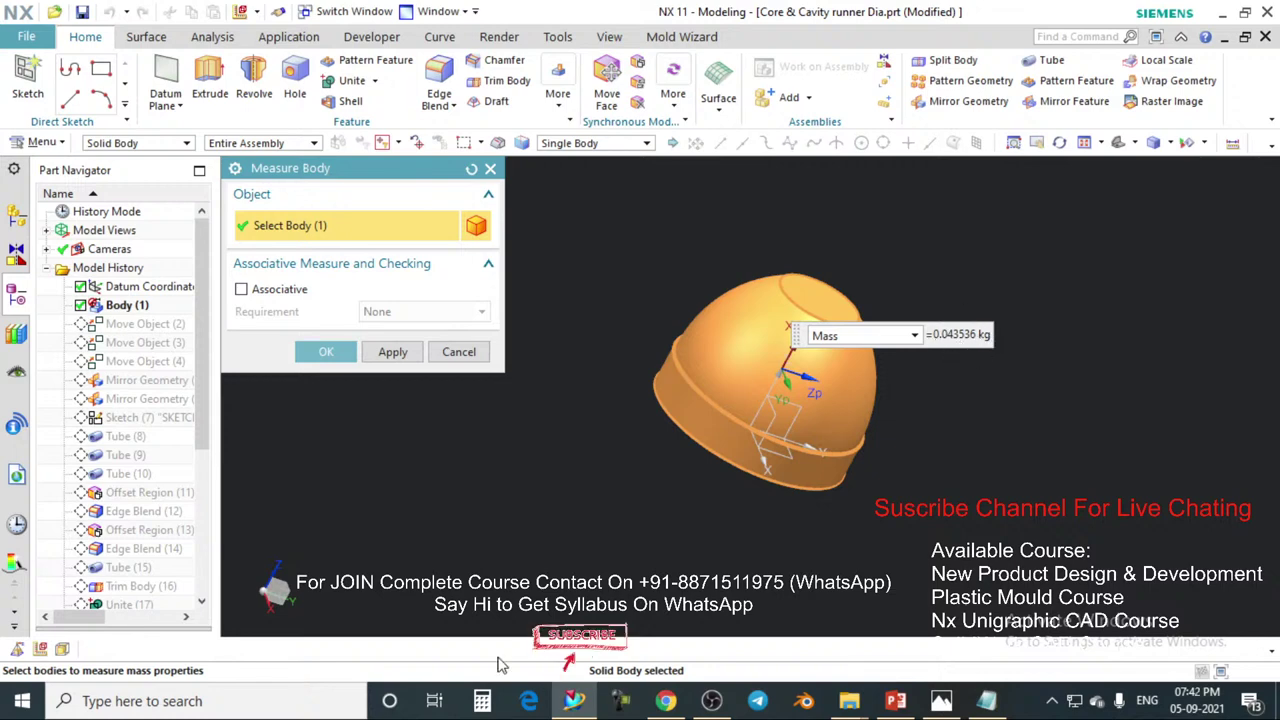
Multiply 0.043 by 1000 in Calculator to convert the mass to grams, then close Calculator.
left_click(482, 700)
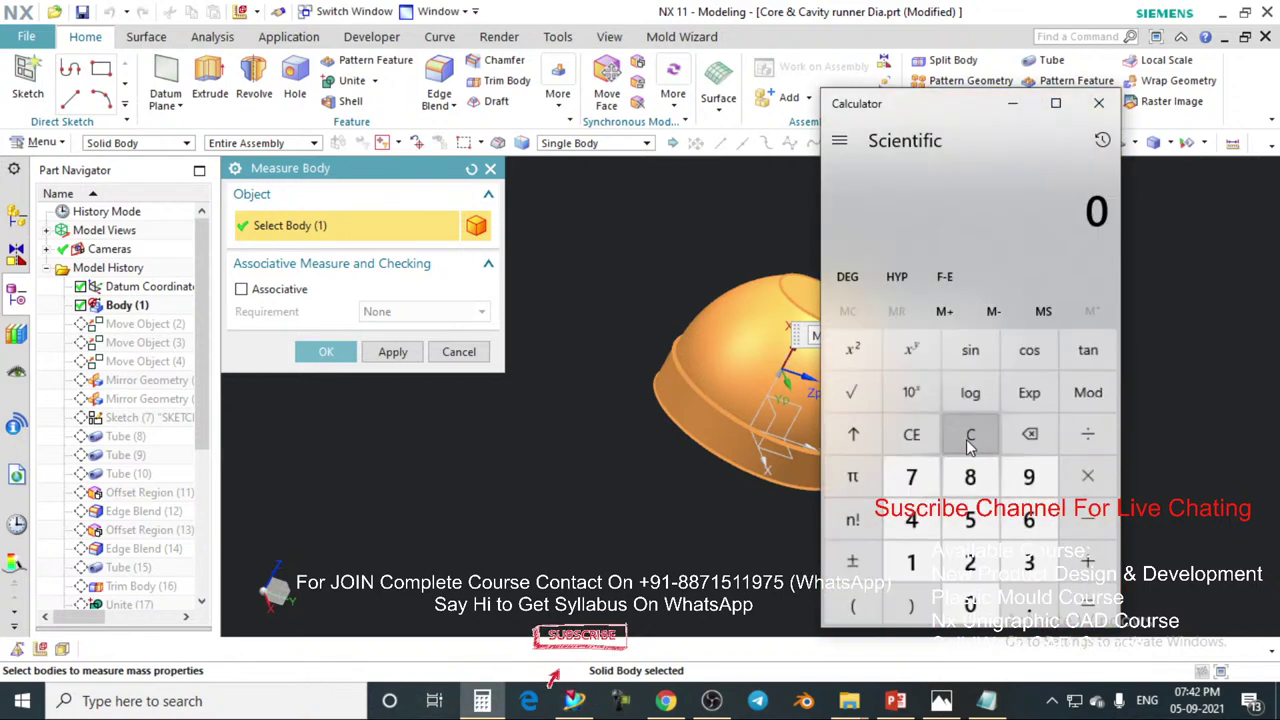
left_click(1029, 605)
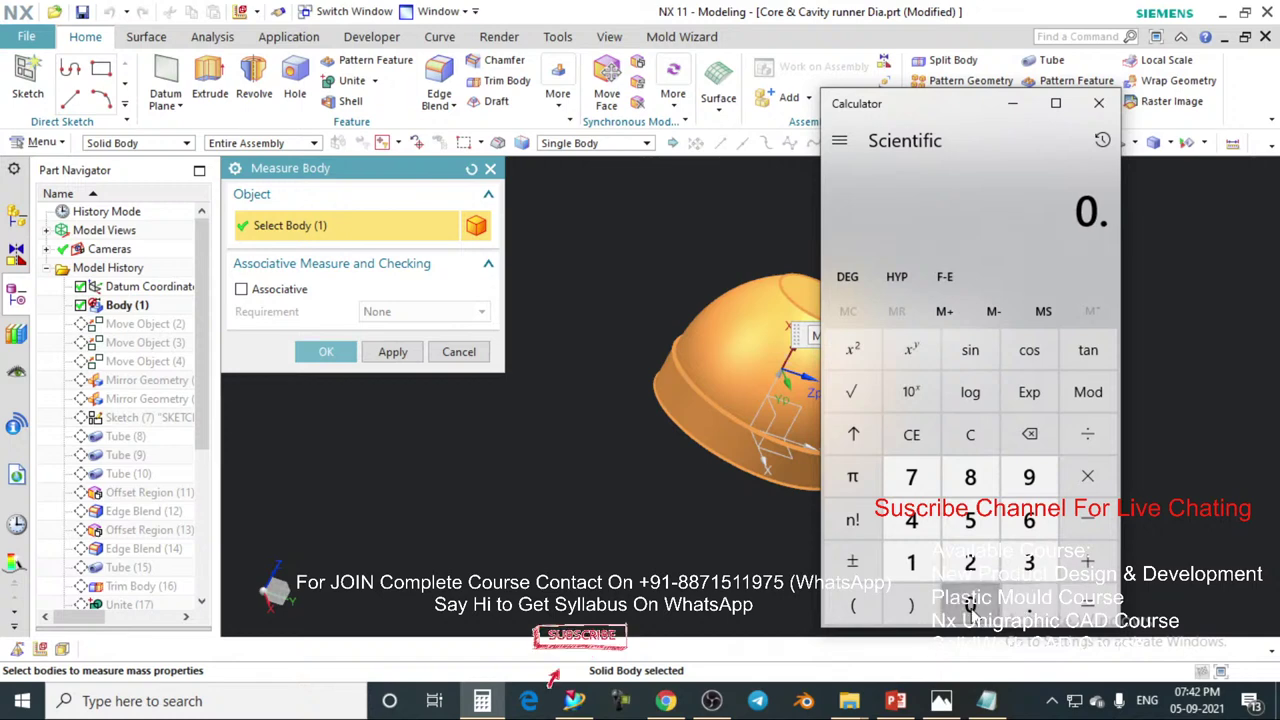
left_click(970, 605)
left_click(911, 520)
left_click(1029, 562)
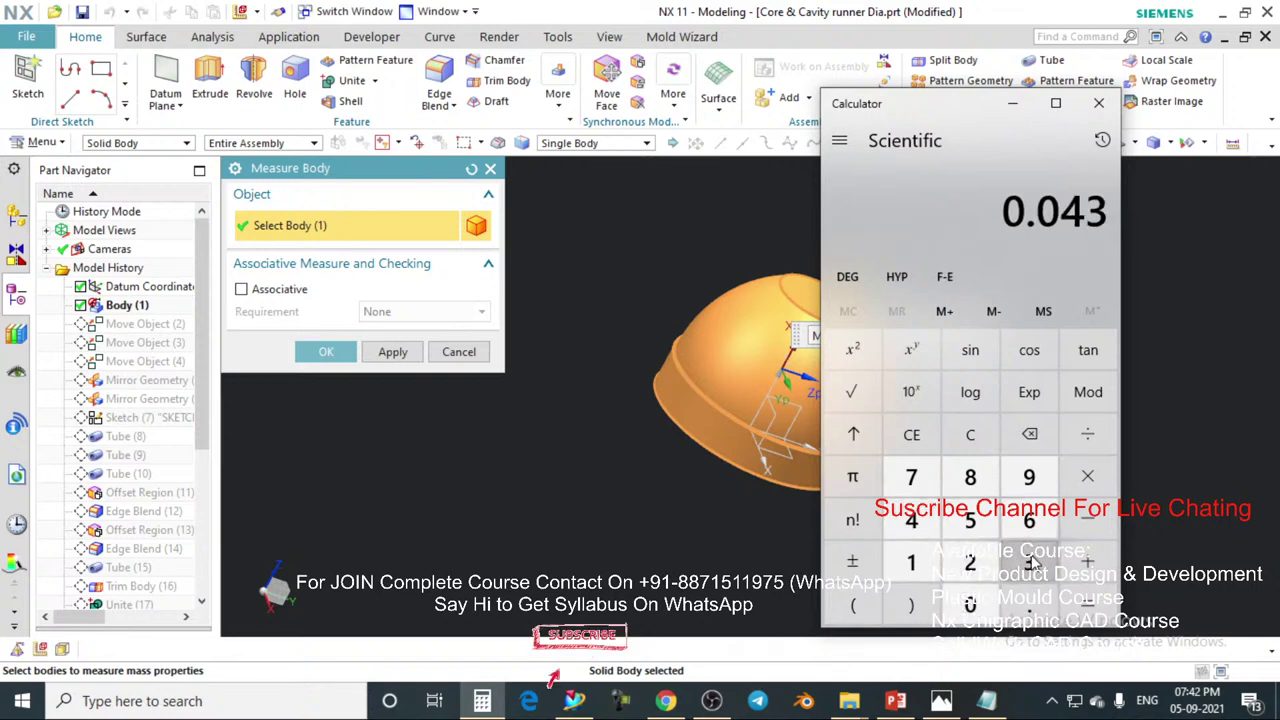
left_click(1088, 478)
left_click(911, 562)
double_click(970, 605)
left_click(970, 605)
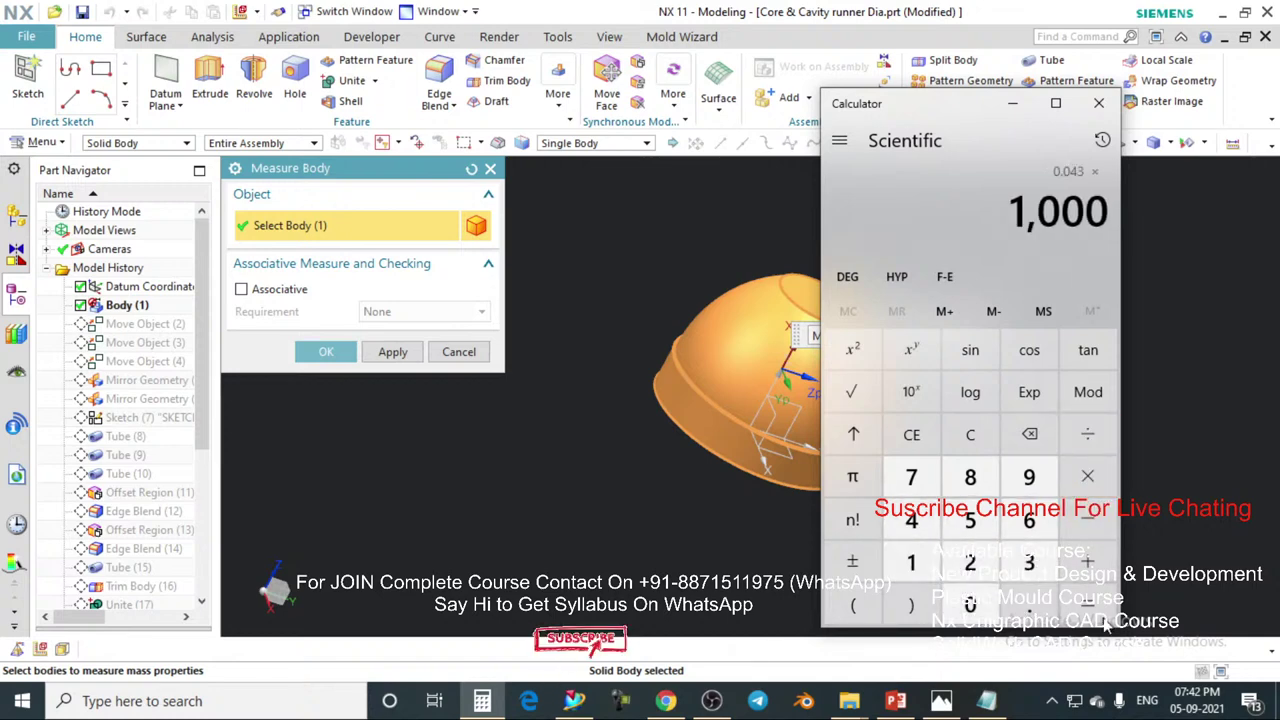
left_click(1104, 622)
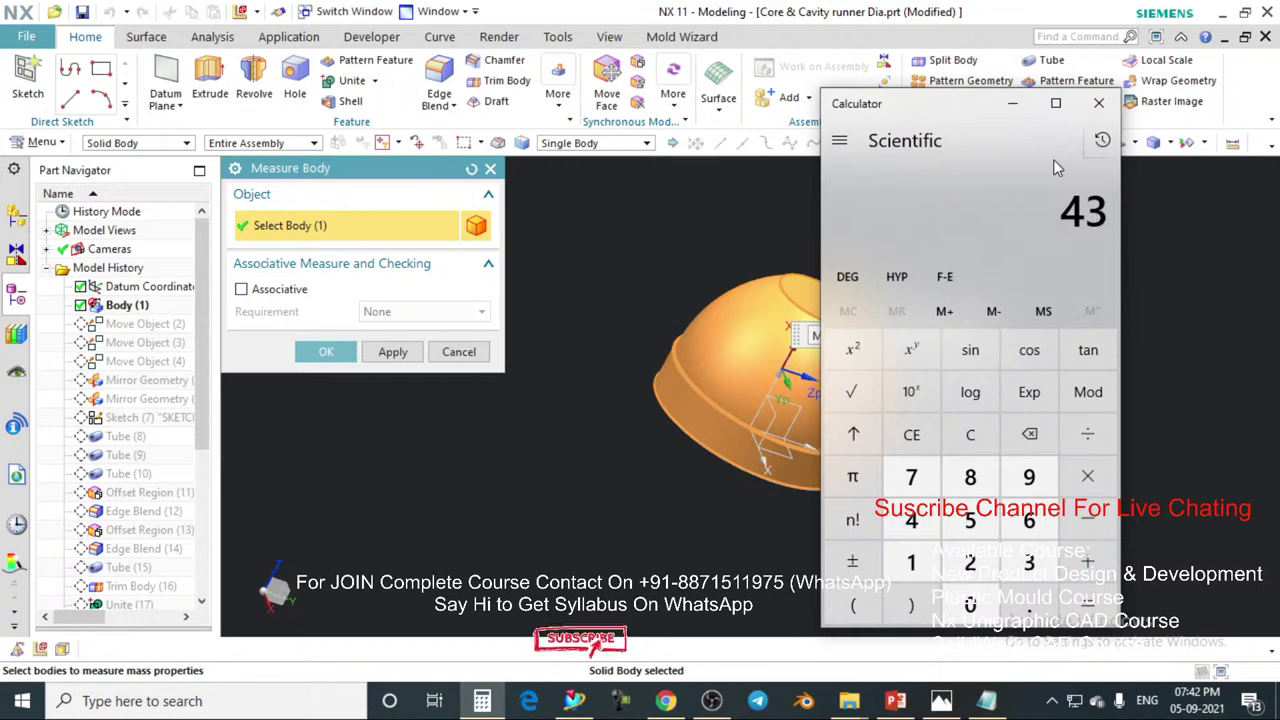
left_click_drag(937, 108, 479, 150)
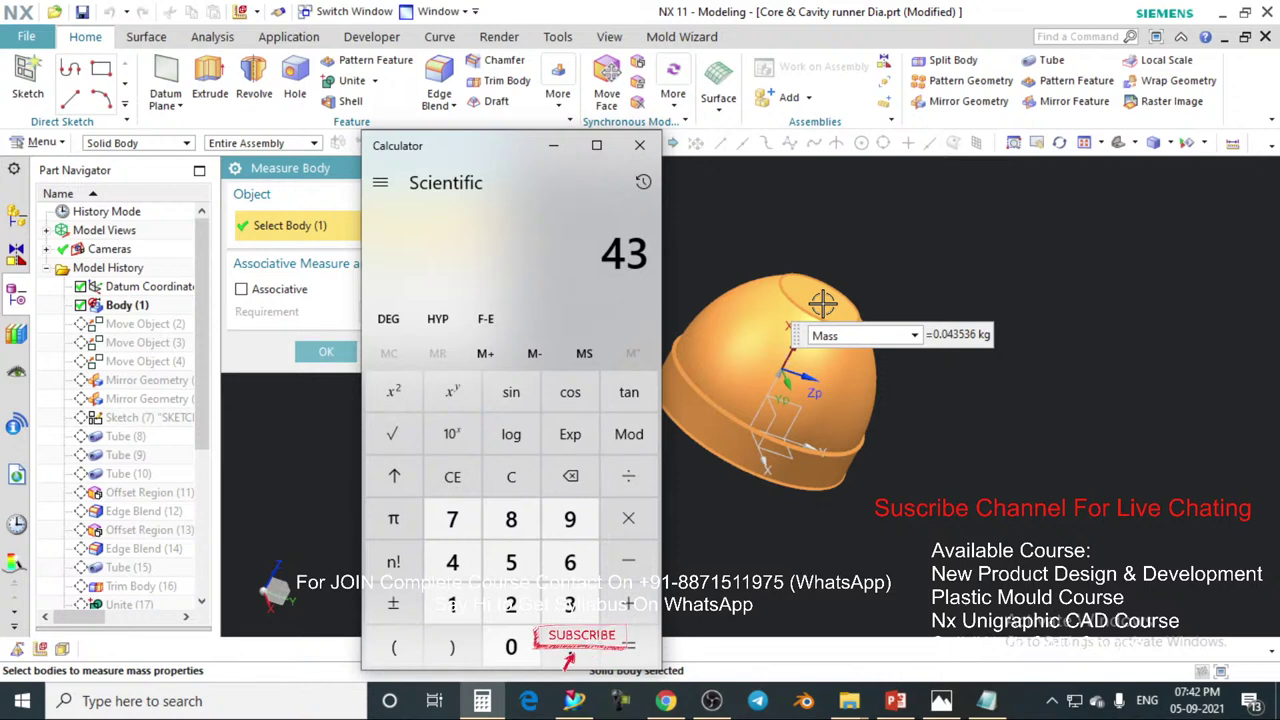
left_click(640, 145)
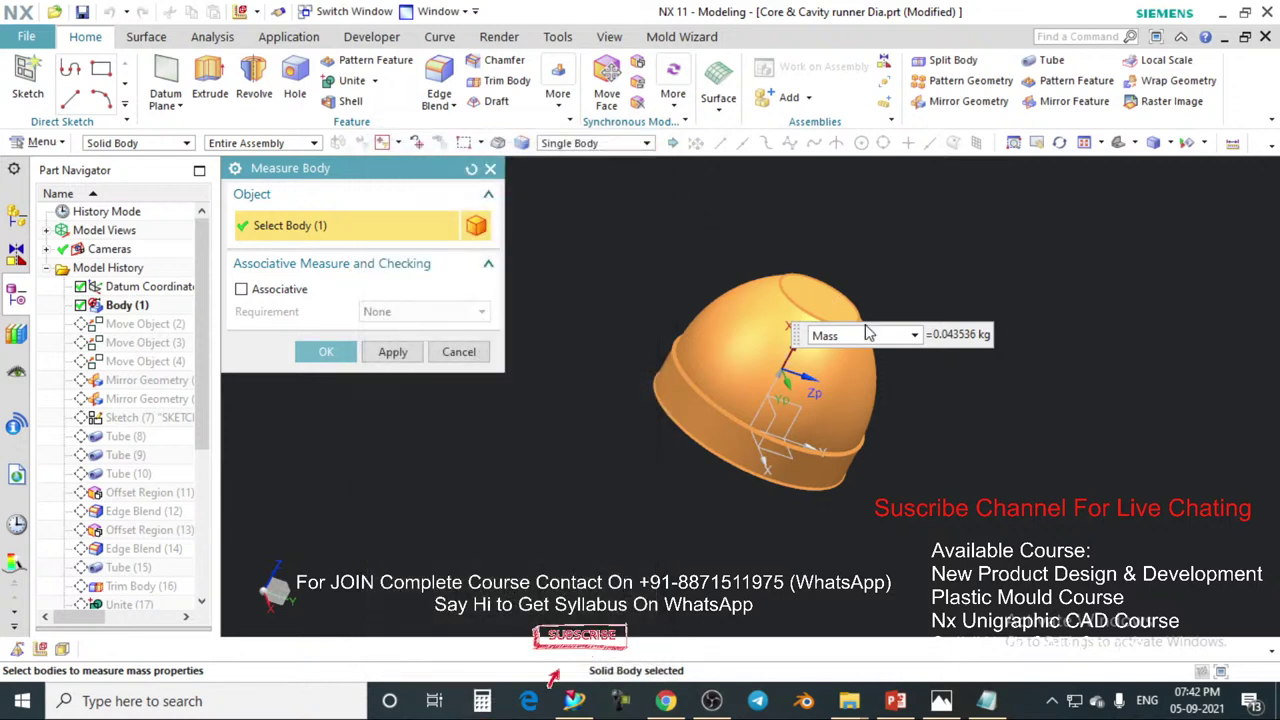
Compare the body's Weight and Mass readings in the measurement, then exit without applying it.
scroll(869, 334, "down", 2)
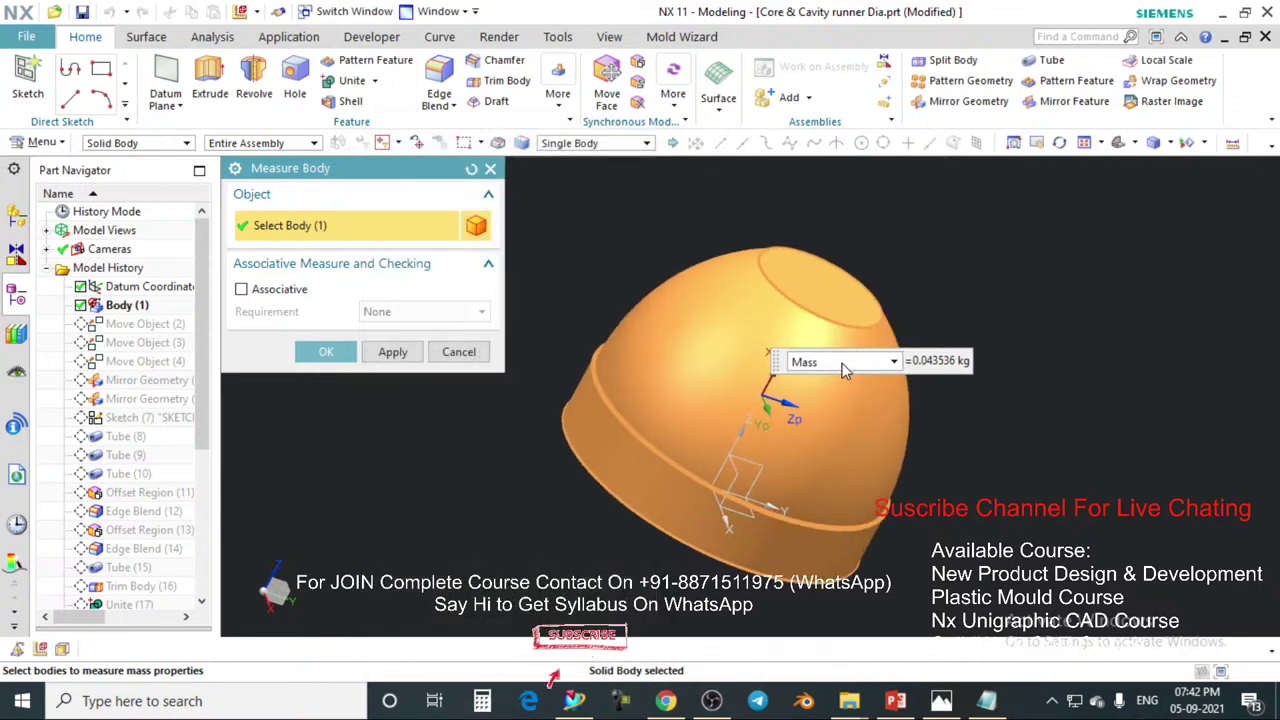
left_click(843, 362)
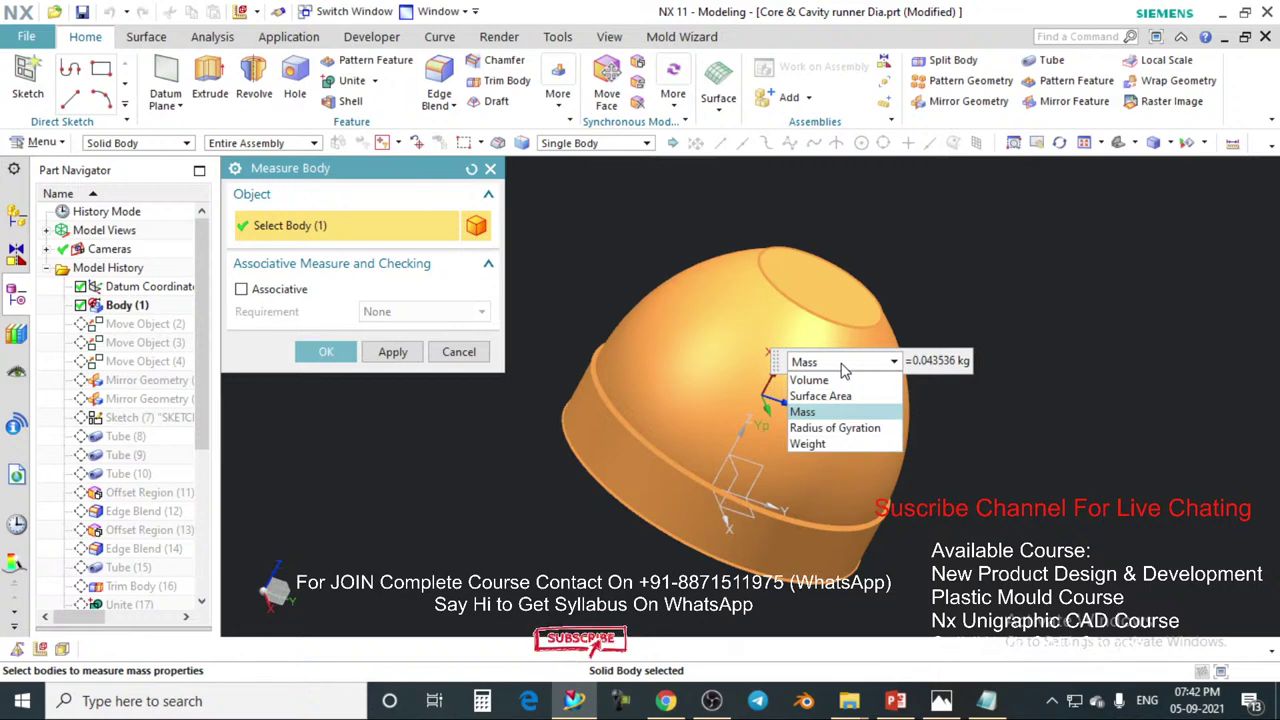
left_click(808, 444)
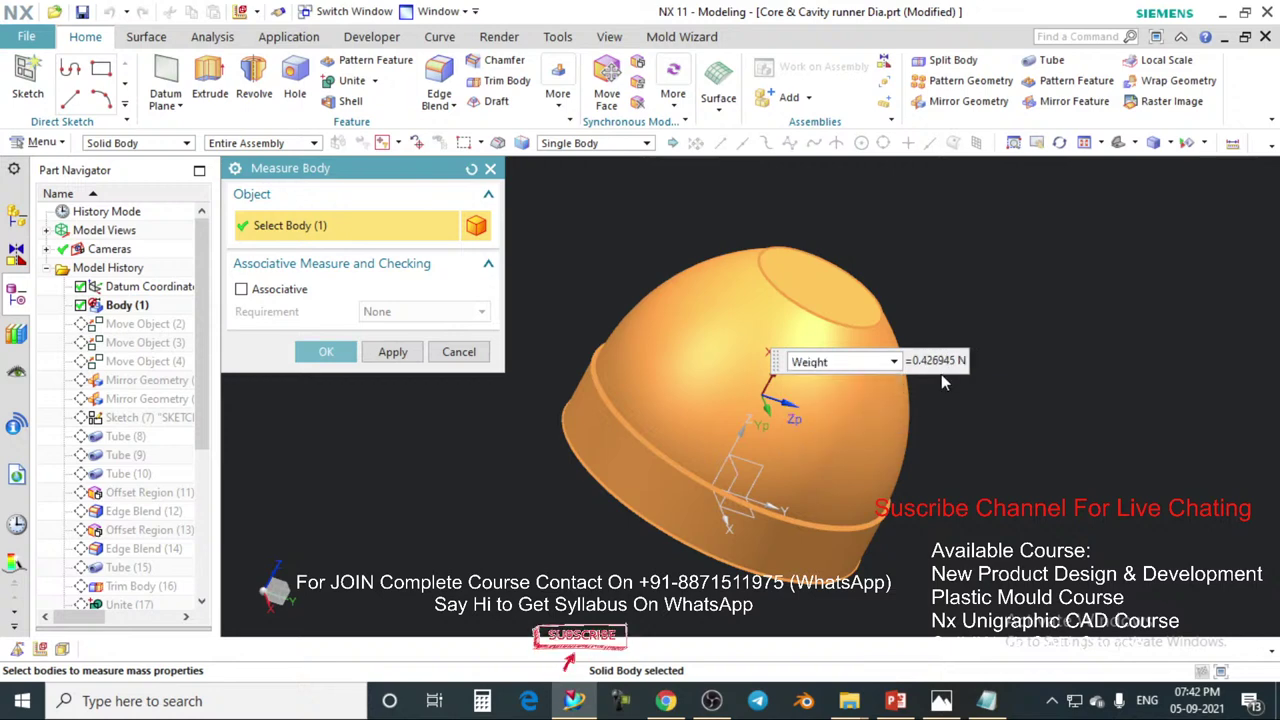
left_click(846, 365)
left_click(820, 445)
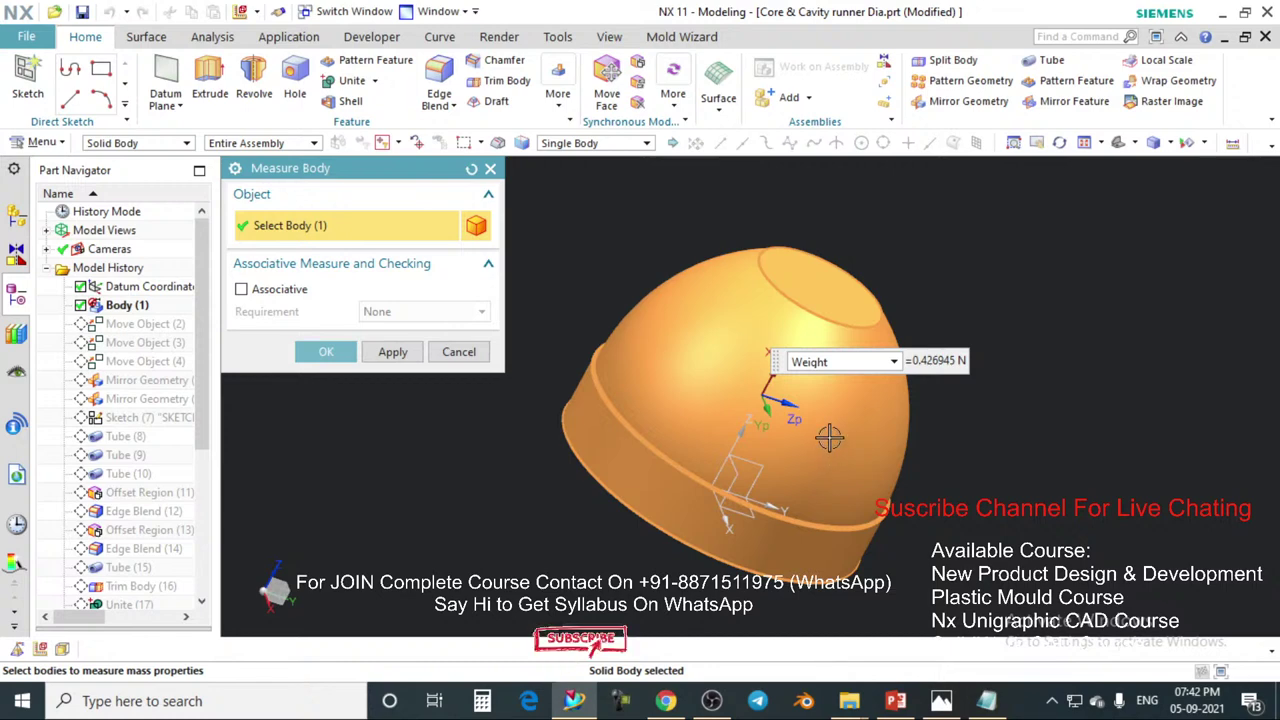
left_click(838, 362)
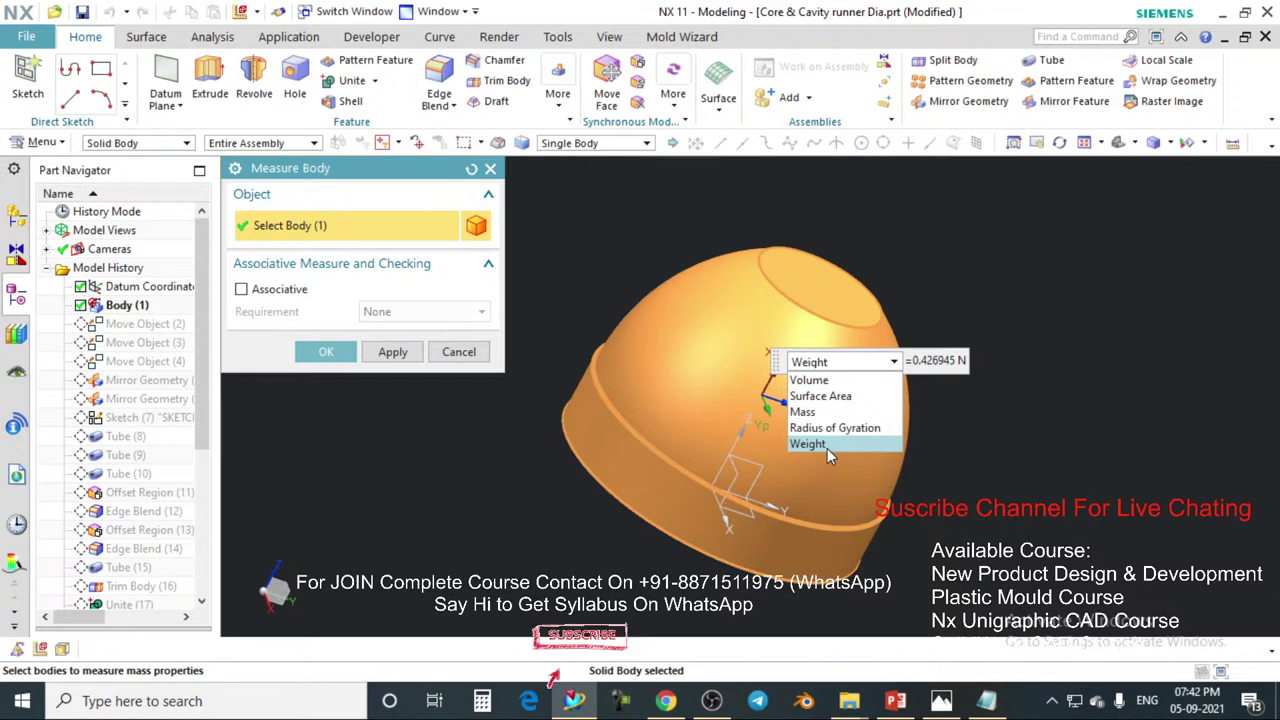
left_click(815, 411)
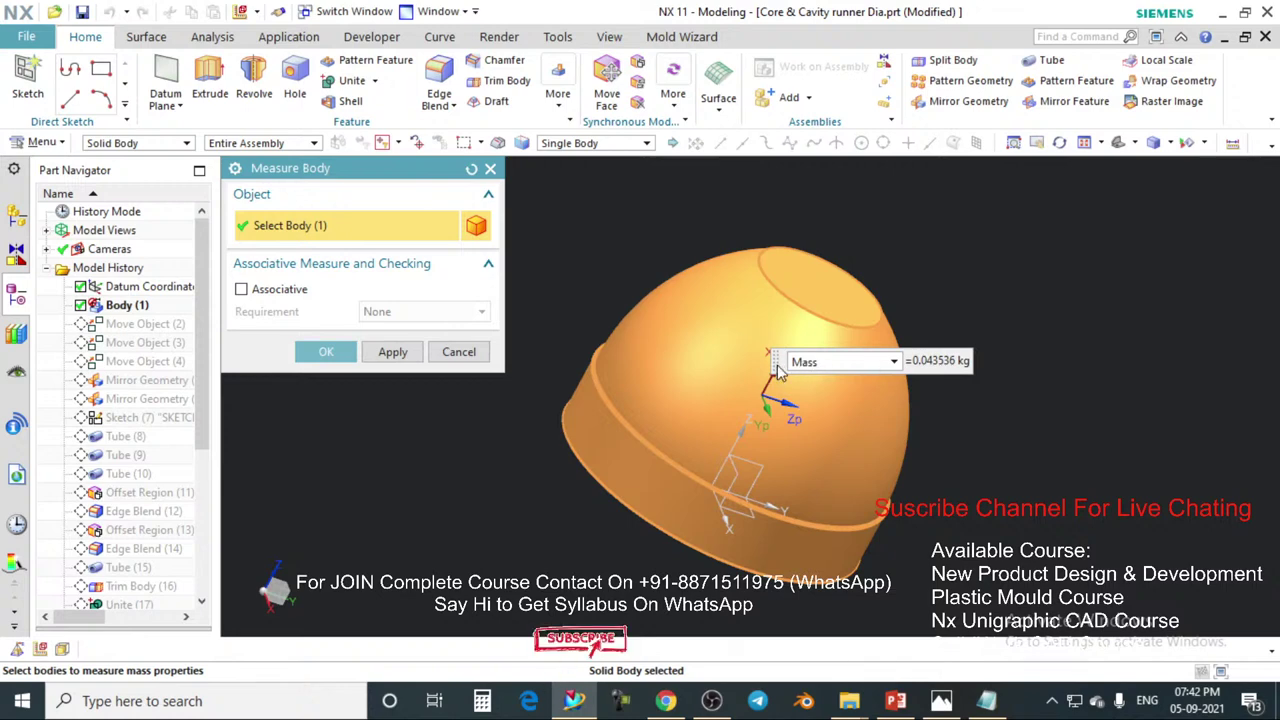
left_click(458, 351)
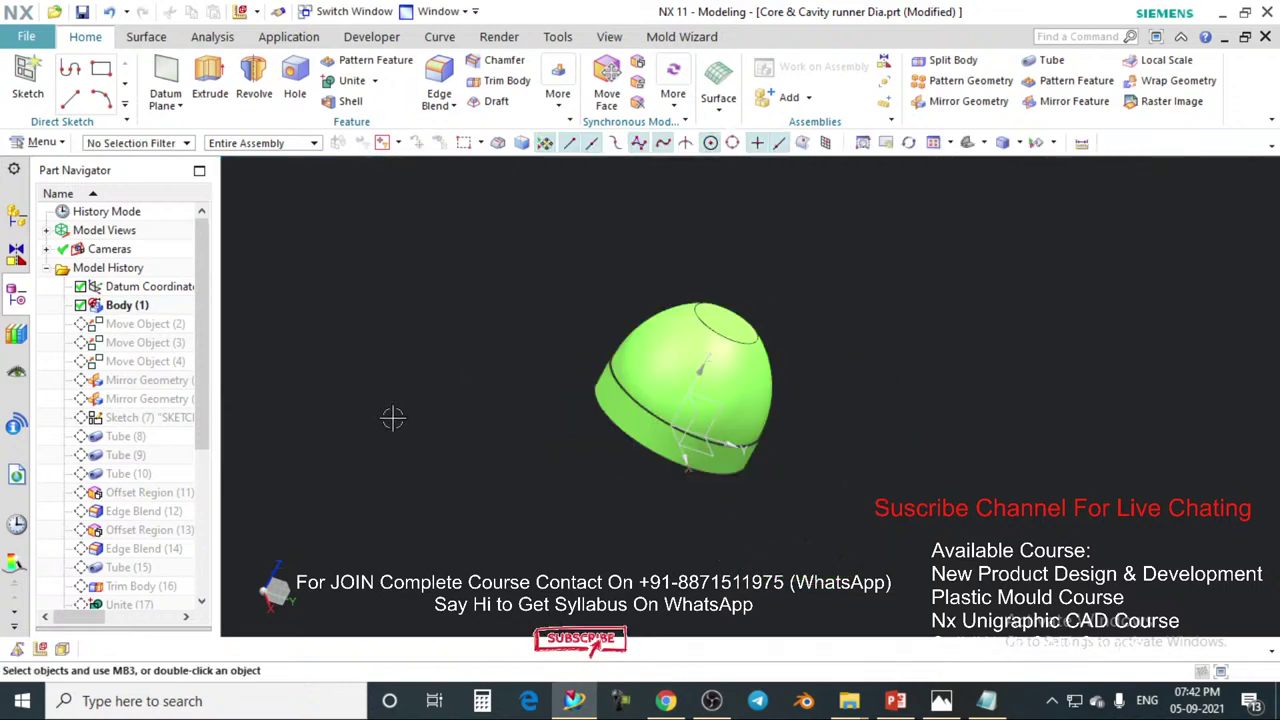